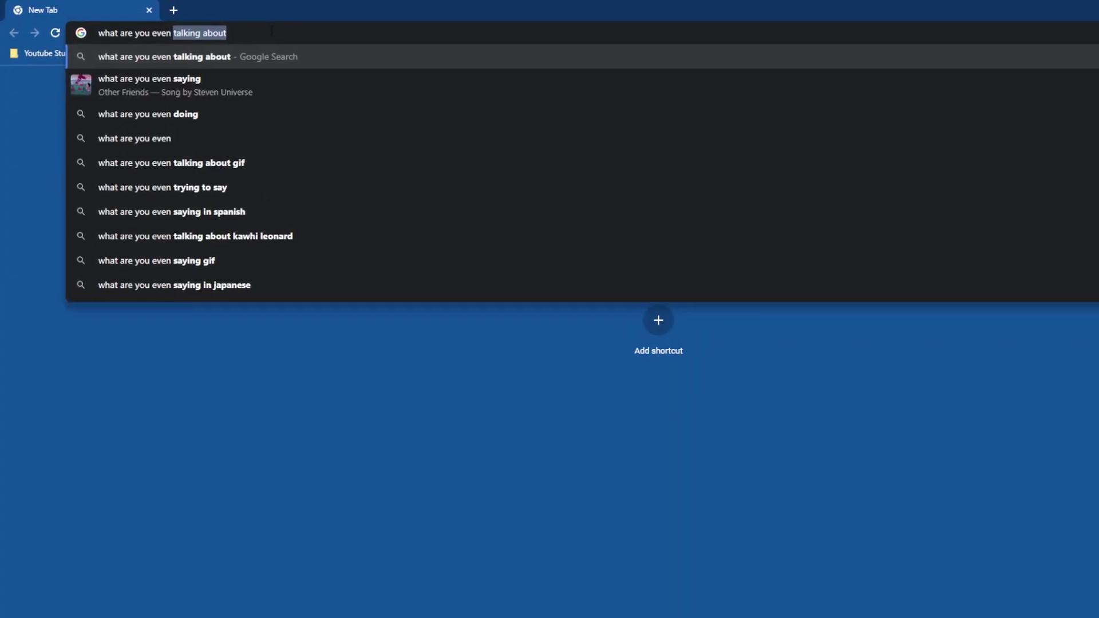
Step: Run a Chrome web search for 'what are you even supposed to do'
text(supposed to do)
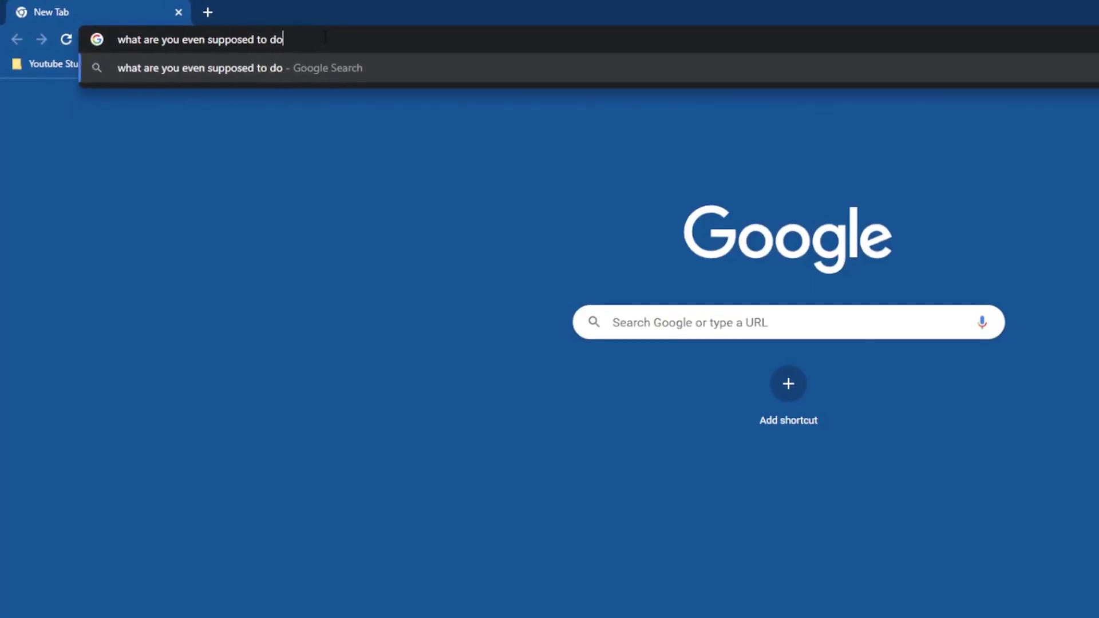
key(Return)
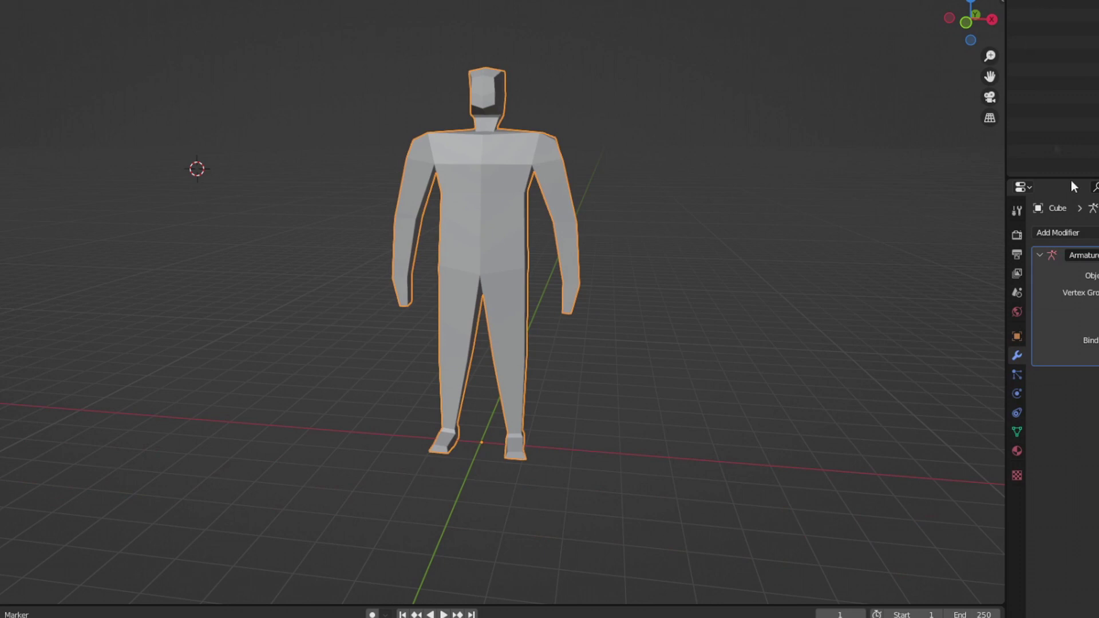
Step: Rotate the forearm bone in Pose Mode and check that the body mesh deforms with it
middle_drag(659, 278, 672, 268)
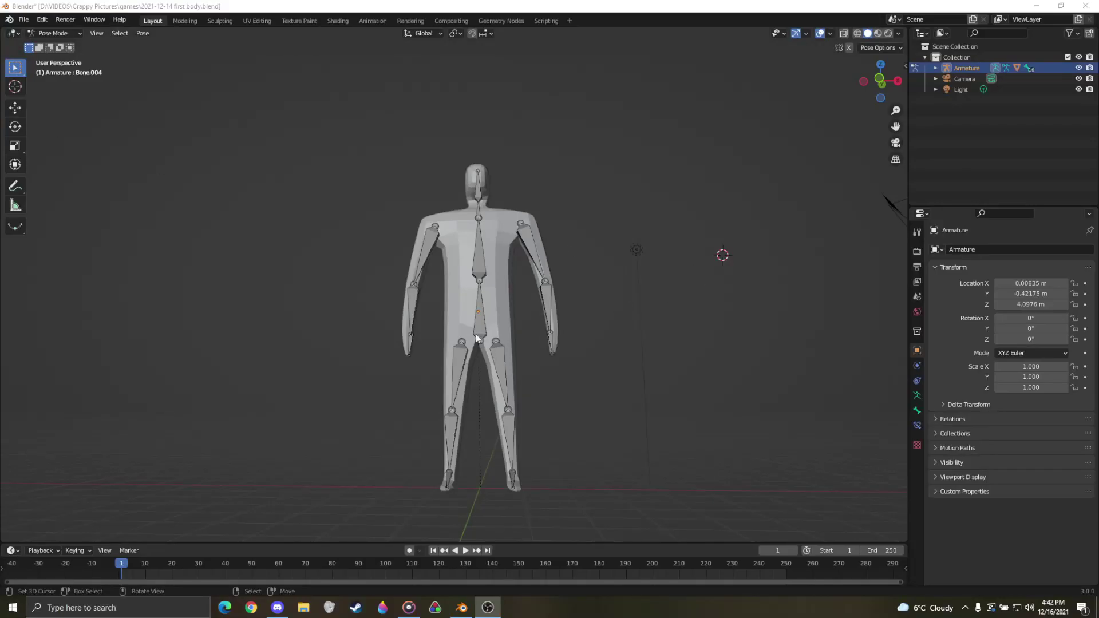
scroll(476, 338, up, 2)
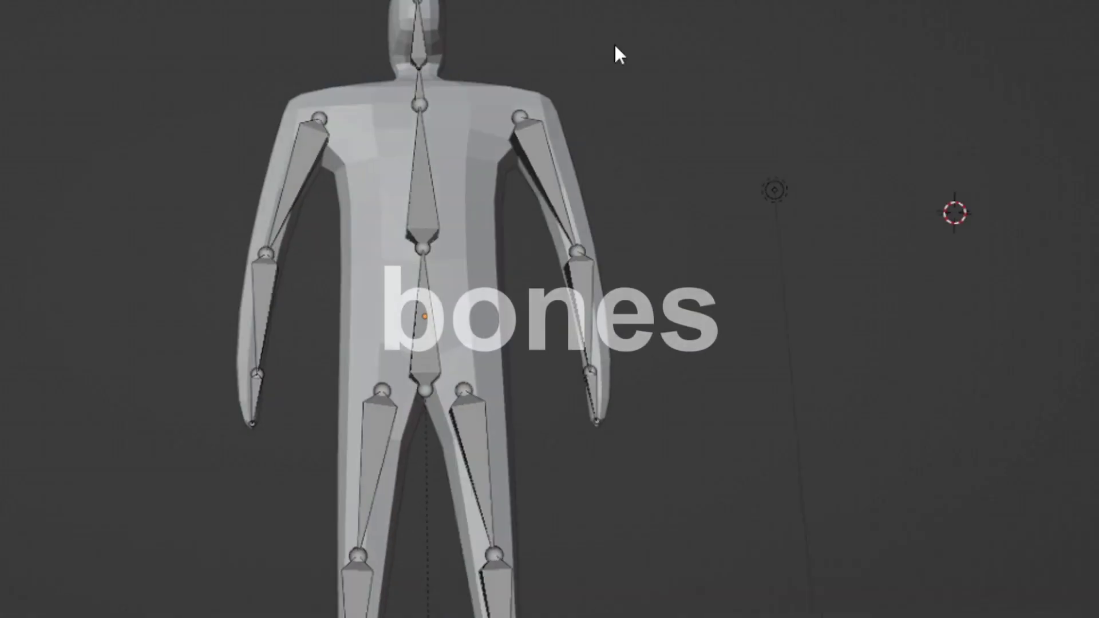
key(r)
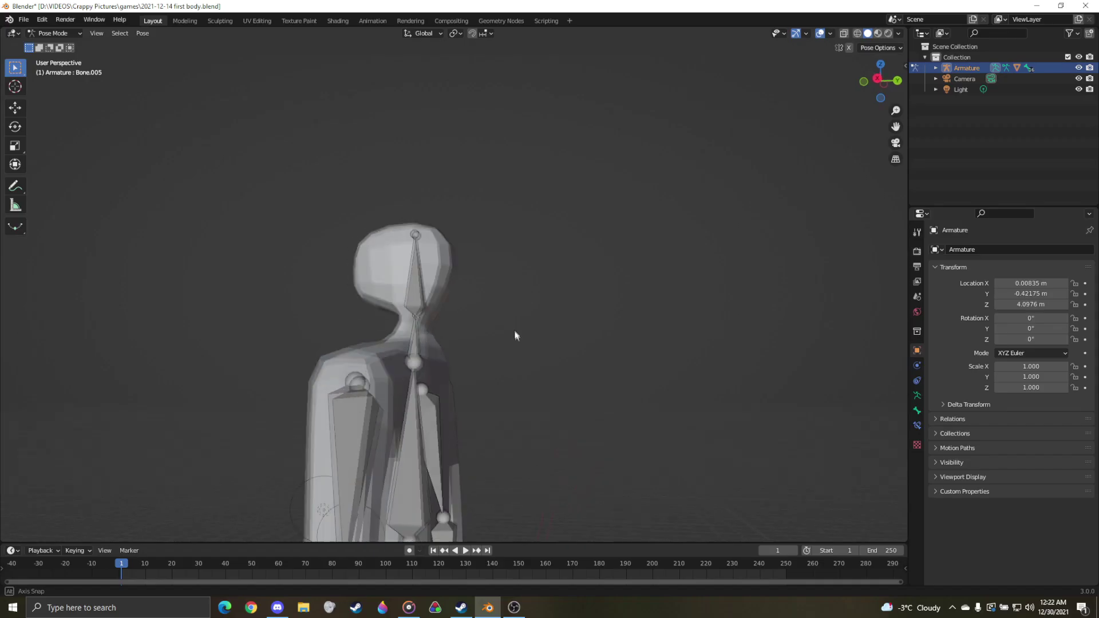
middle_drag(515, 336, 551, 342)
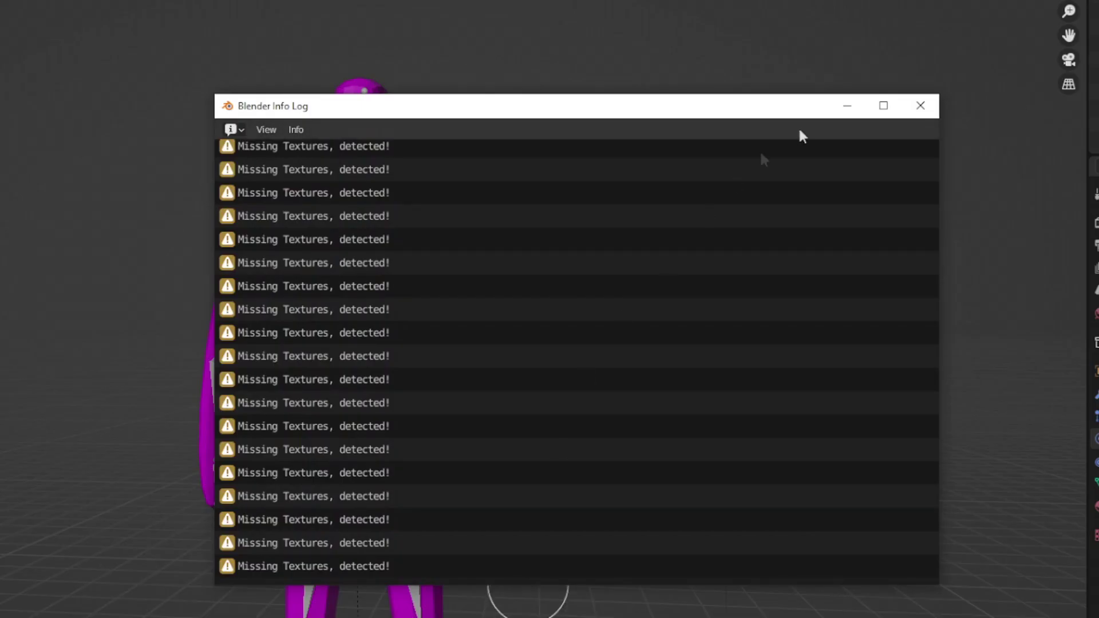
Step: Select one of the Missing Textures warnings in the Info Log
click(553, 269)
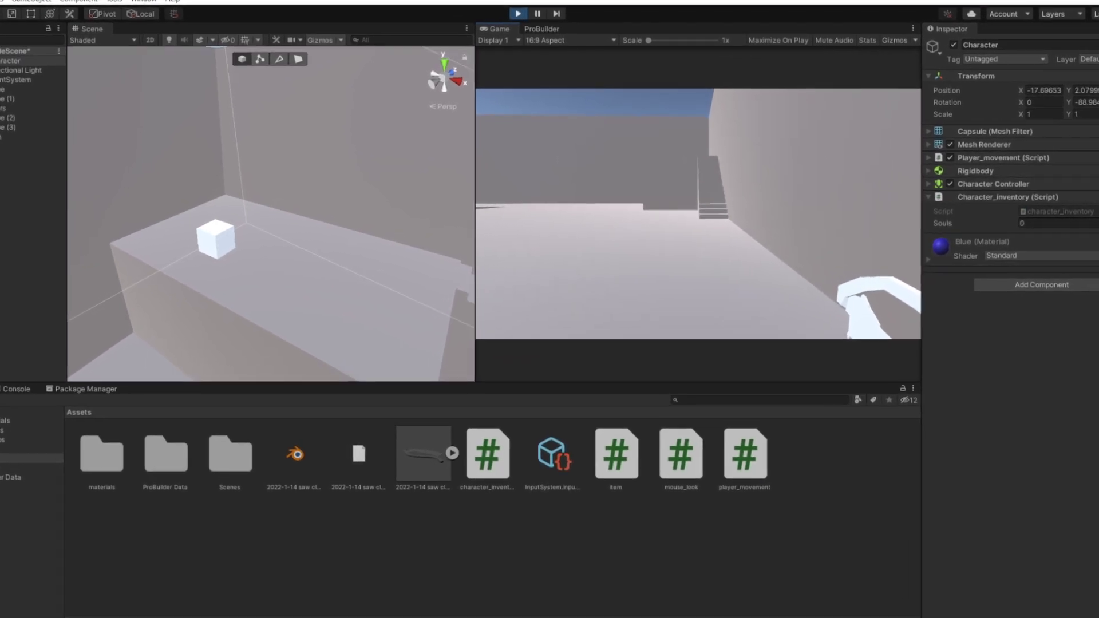
Step: Walk the player up the stairs and into the white cube, raising Souls to 10
key(w)
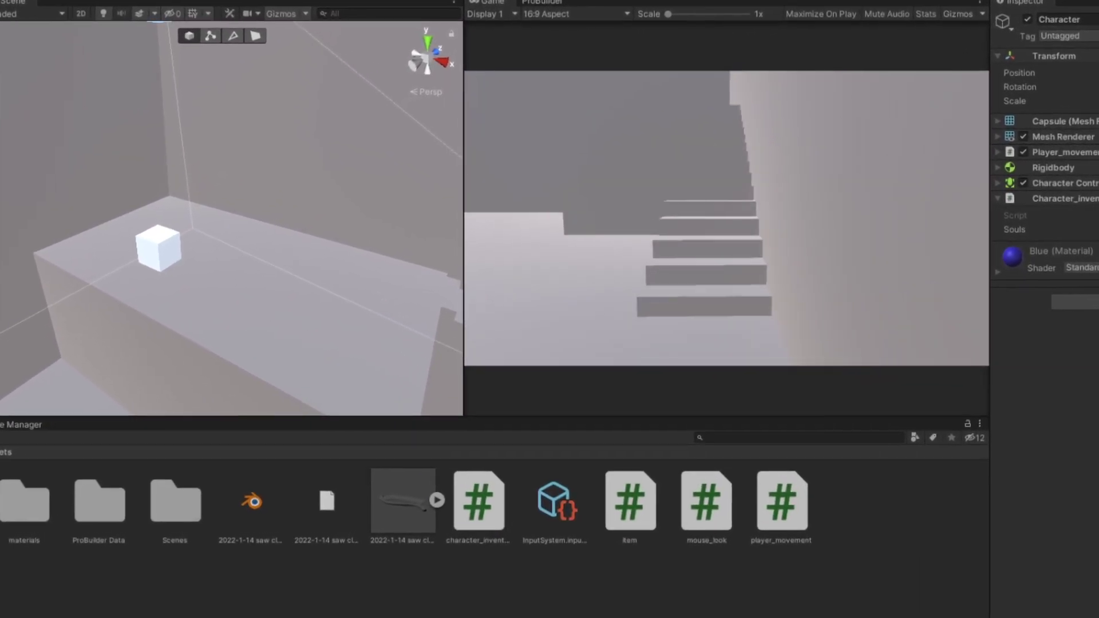
key(w)
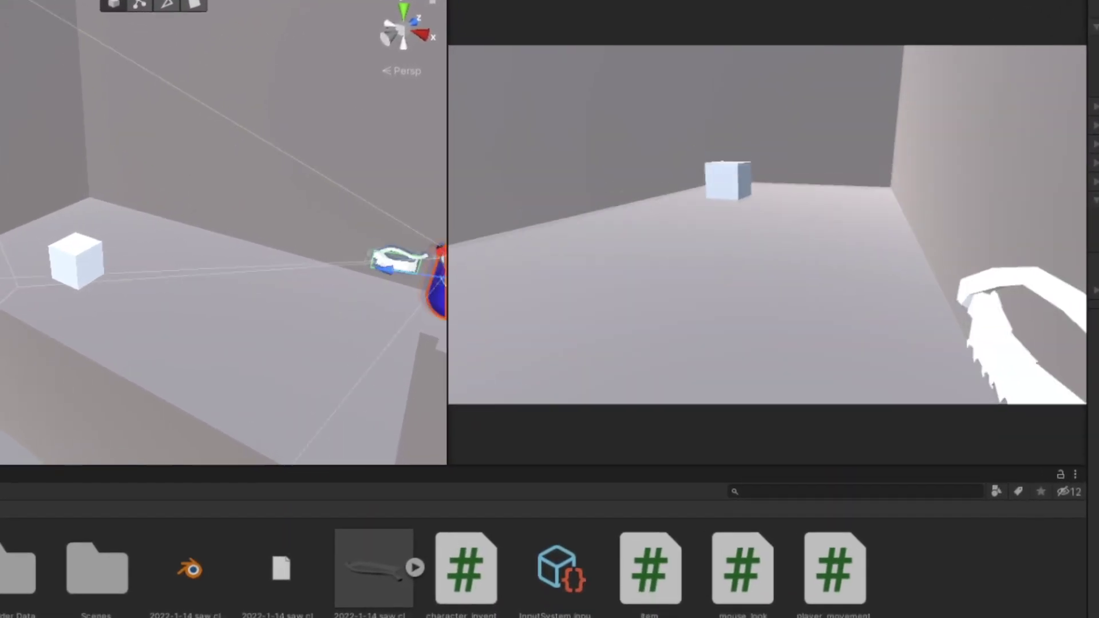
key(w)
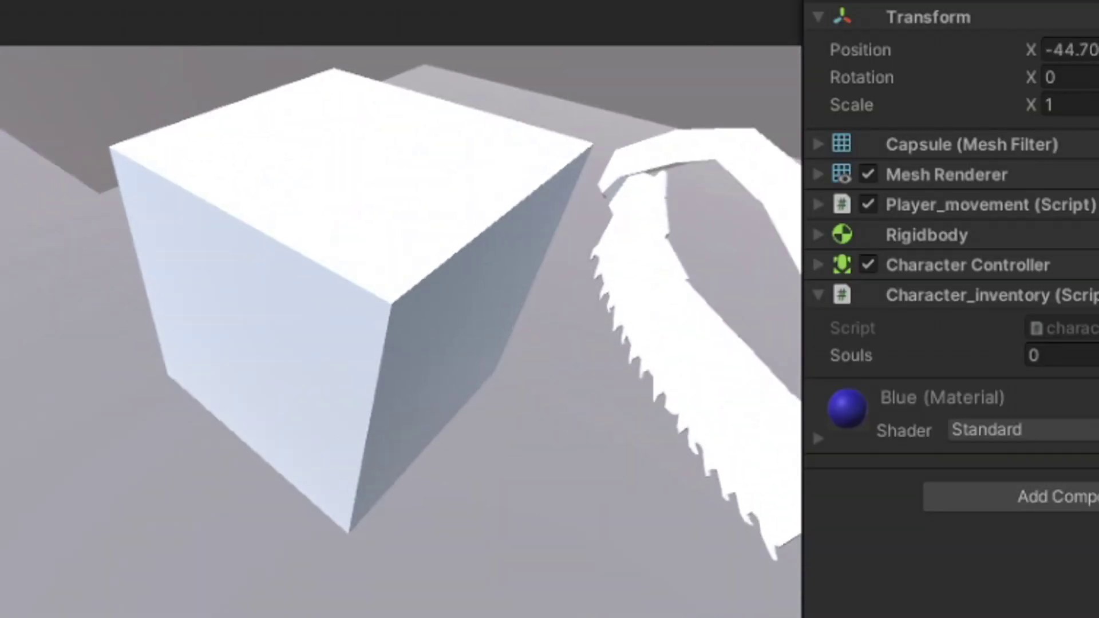
key(w)
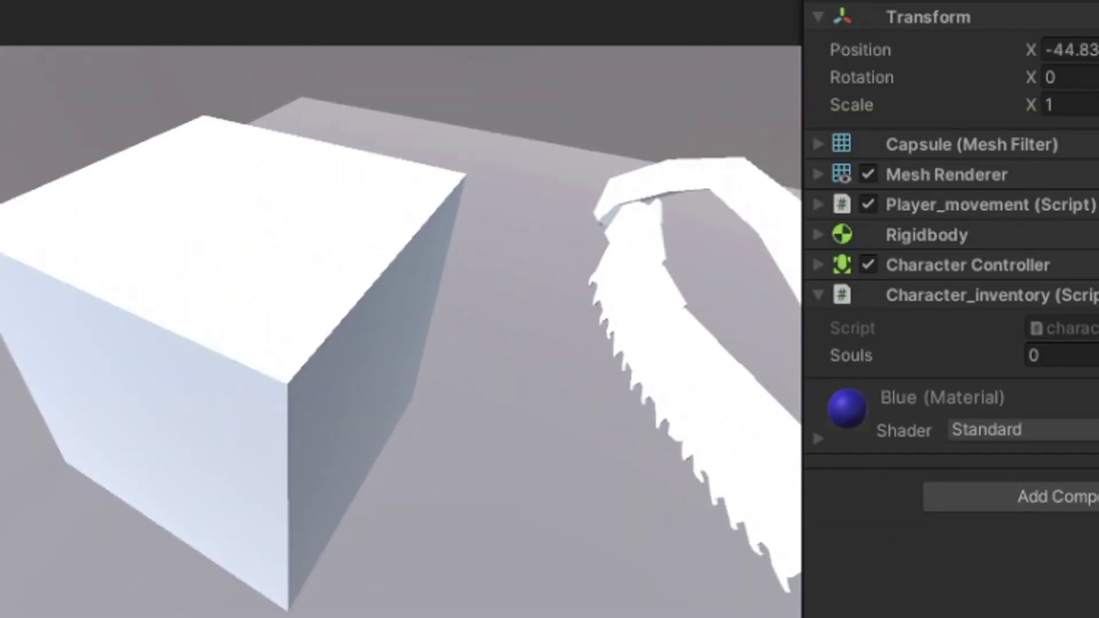
key(w)
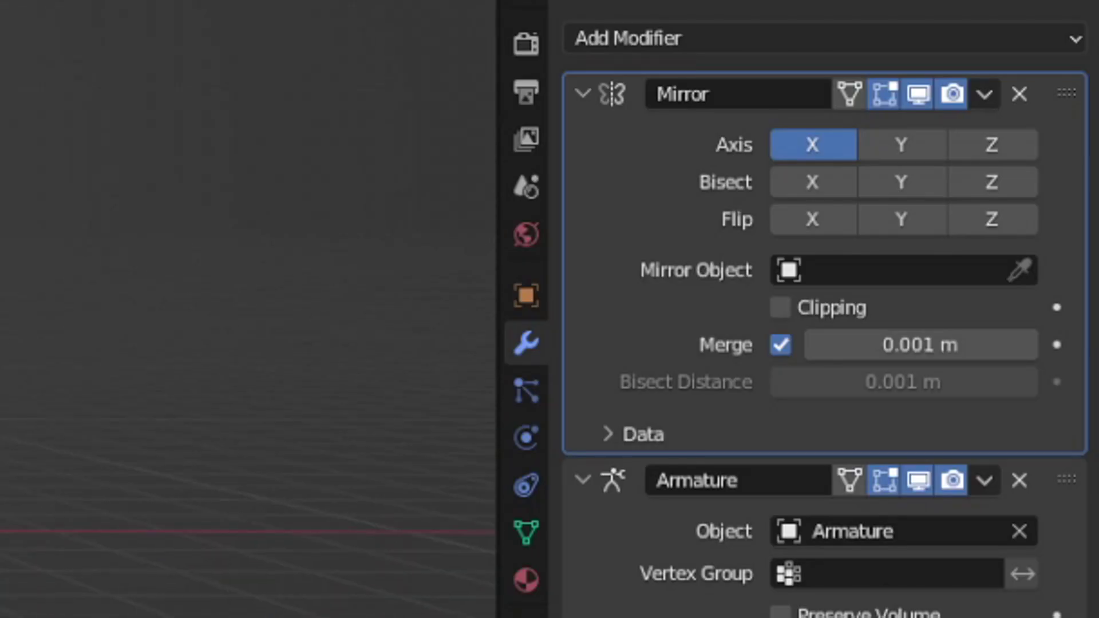
Step: Apply the Mirror modifier from its dropdown, leaving only the Armature modifier
click(986, 91)
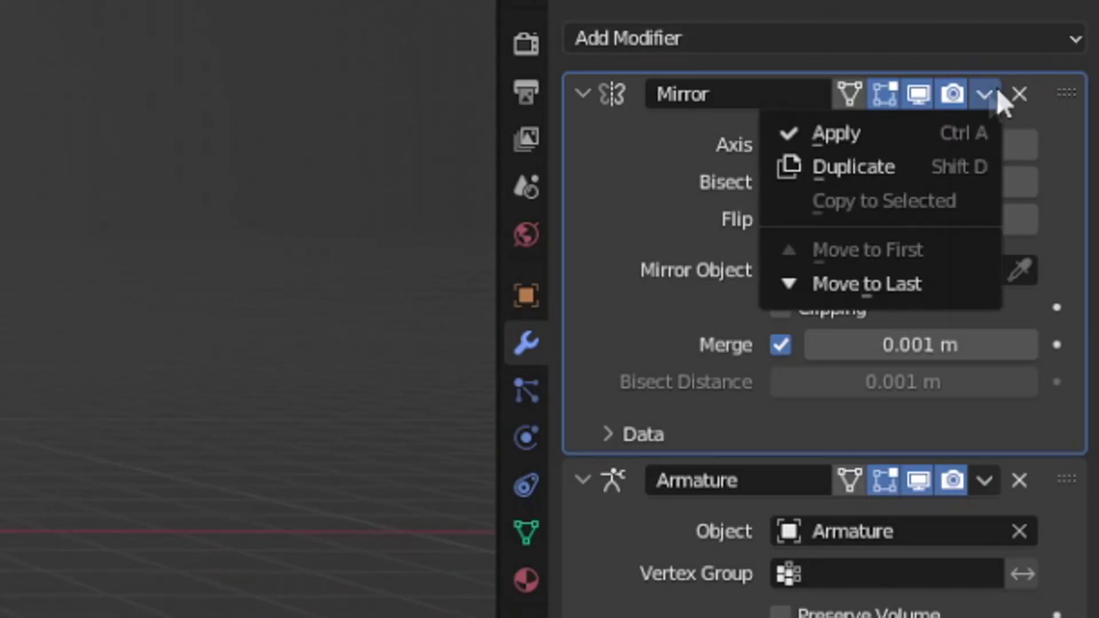
click(905, 132)
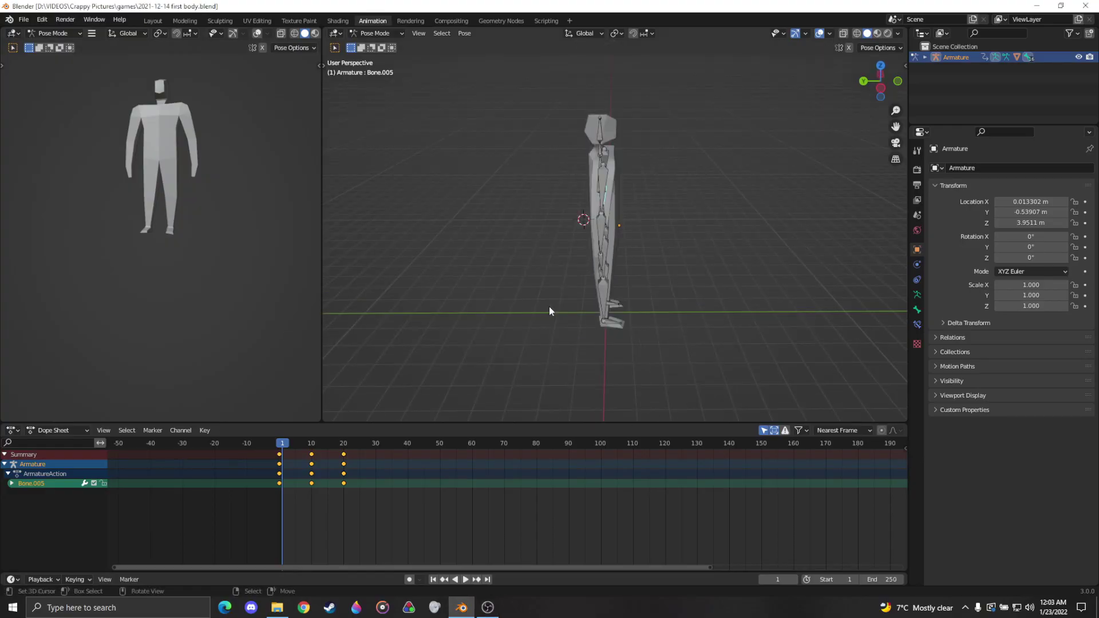
Step: Jump to frame 20 to view the raised-arm pose and pan the viewport upward
key(Up)
key(Up)
shift+middle_drag(549, 307, 555, 276)
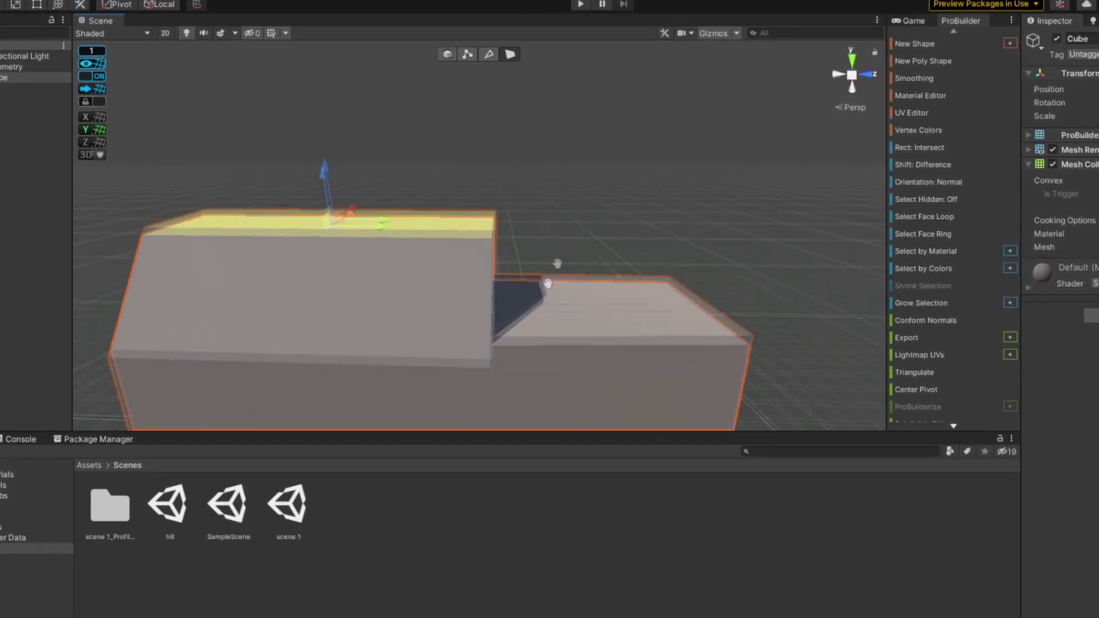
Step: Frame the grey ProBuilder block between the brown walls and select the moving platform
alt+drag(548, 283, 623, 301)
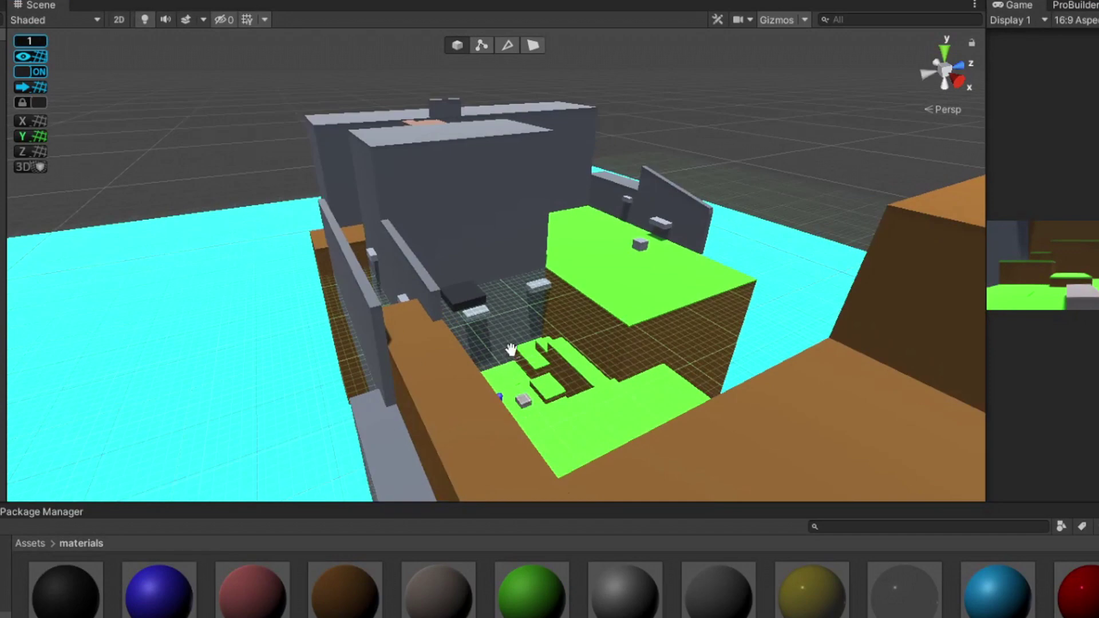
alt+drag(511, 349, 765, 337)
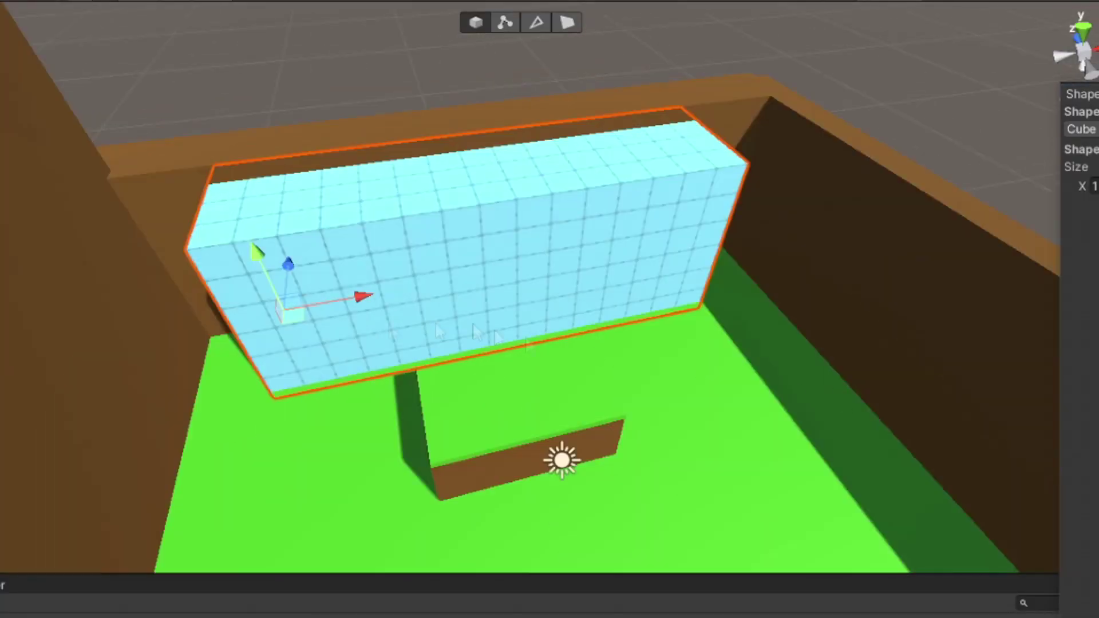
middle_drag(389, 309, 349, 338)
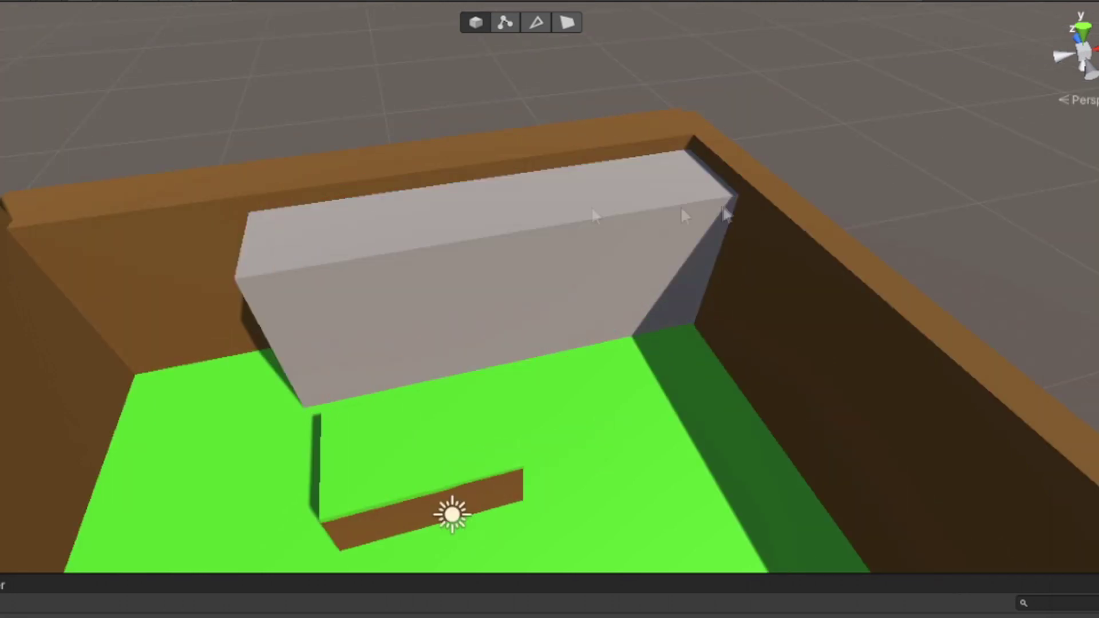
middle_drag(466, 233, 613, 216)
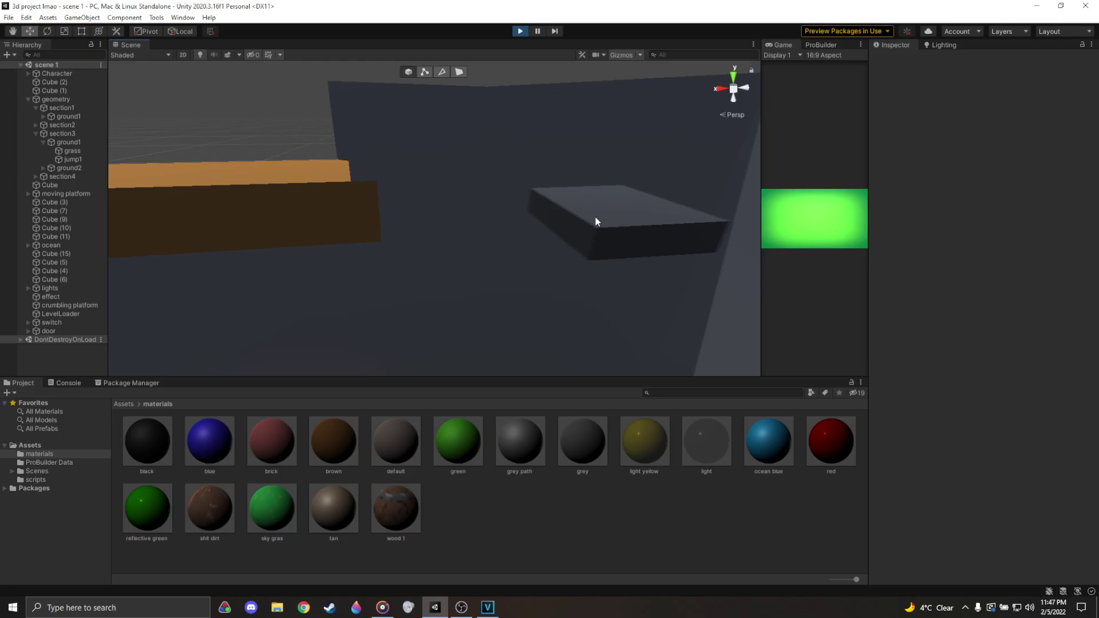
click(628, 220)
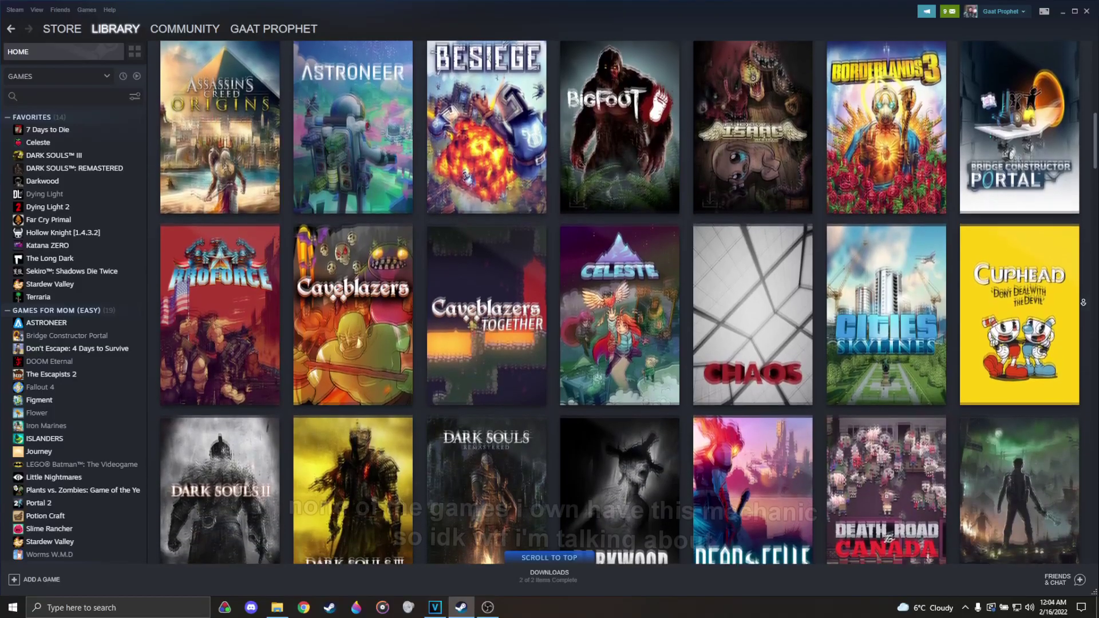
scroll(1083, 302, down, 3)
scroll(1084, 302, down, 3)
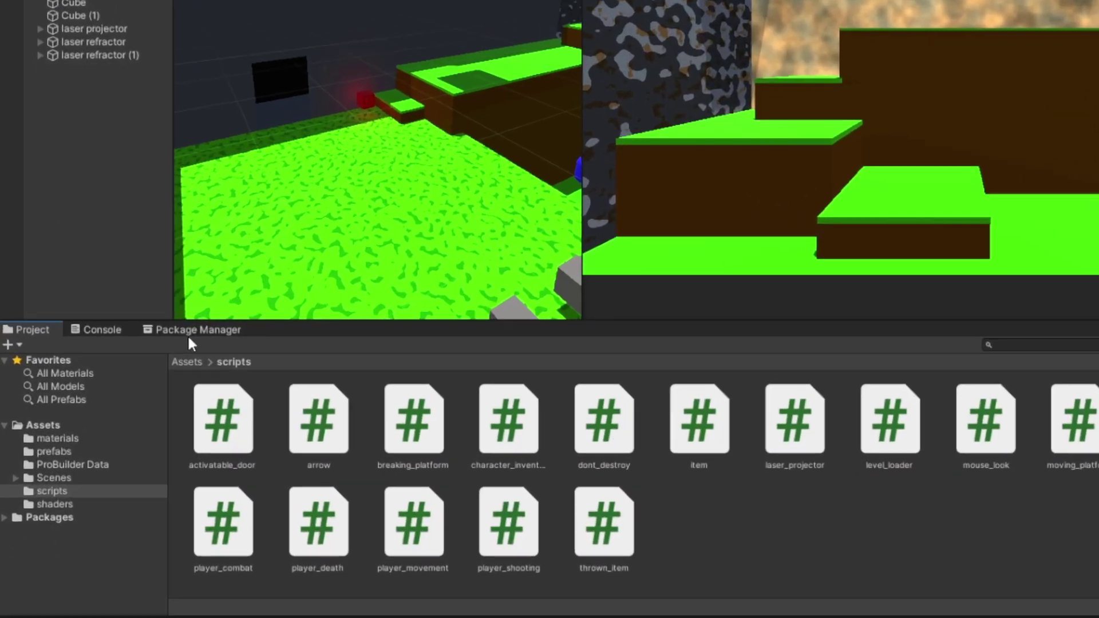
Step: Inspect the installed Post Processing package in the Package Manager
click(158, 395)
click(54, 338)
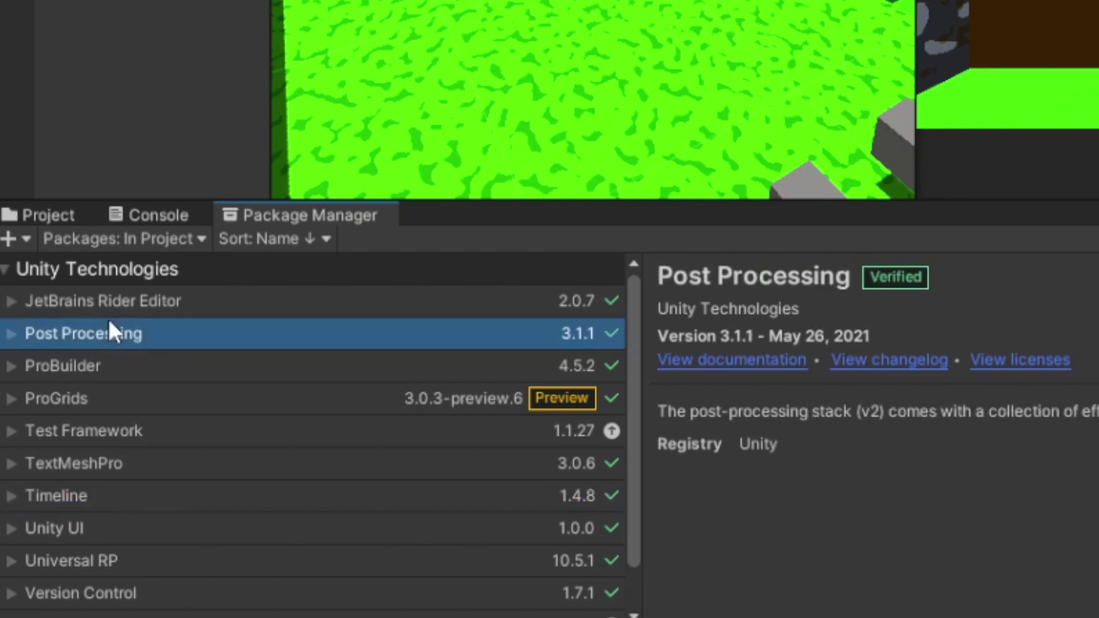
click(10, 335)
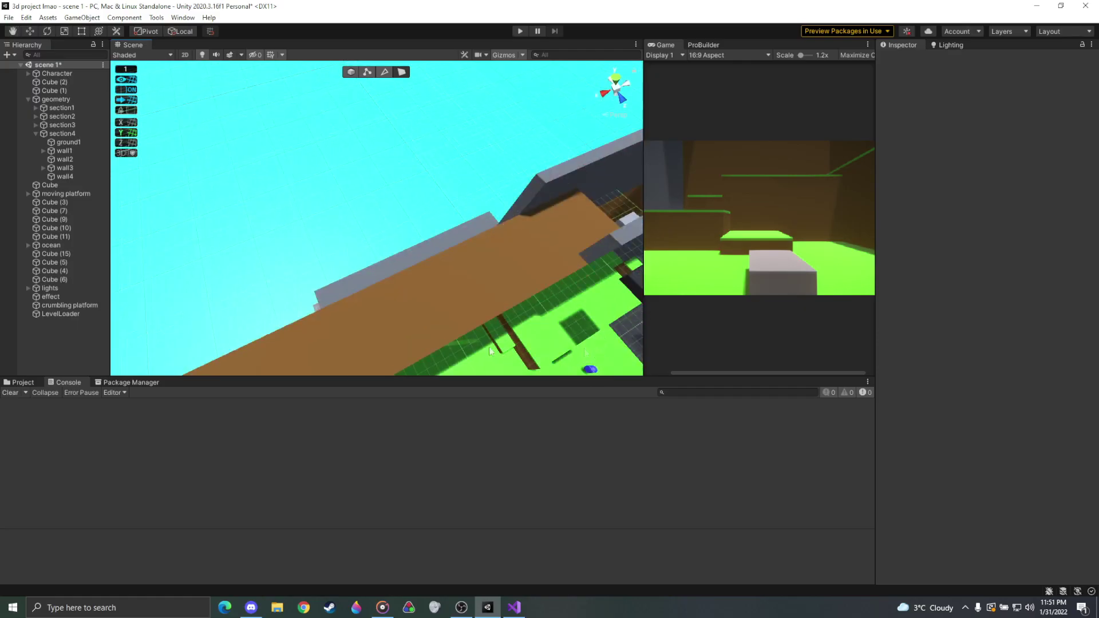
Step: Turn on Chromatic Aberration and Vignette in the Character Camera's post-process volume
right_drag(491, 350, 480, 167)
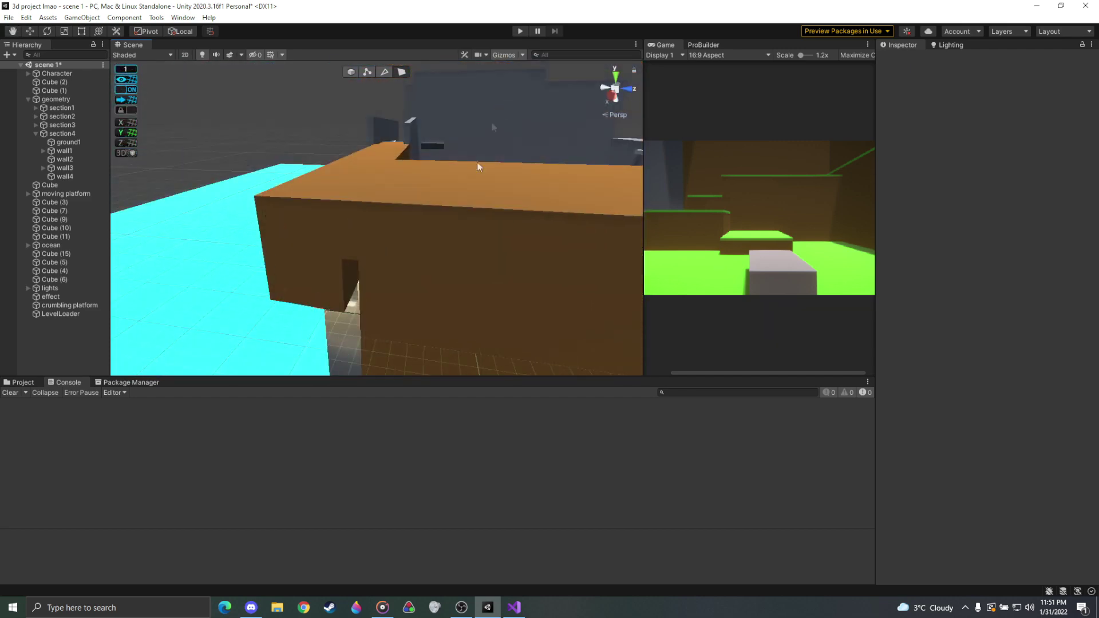
middle_drag(480, 167, 504, 108)
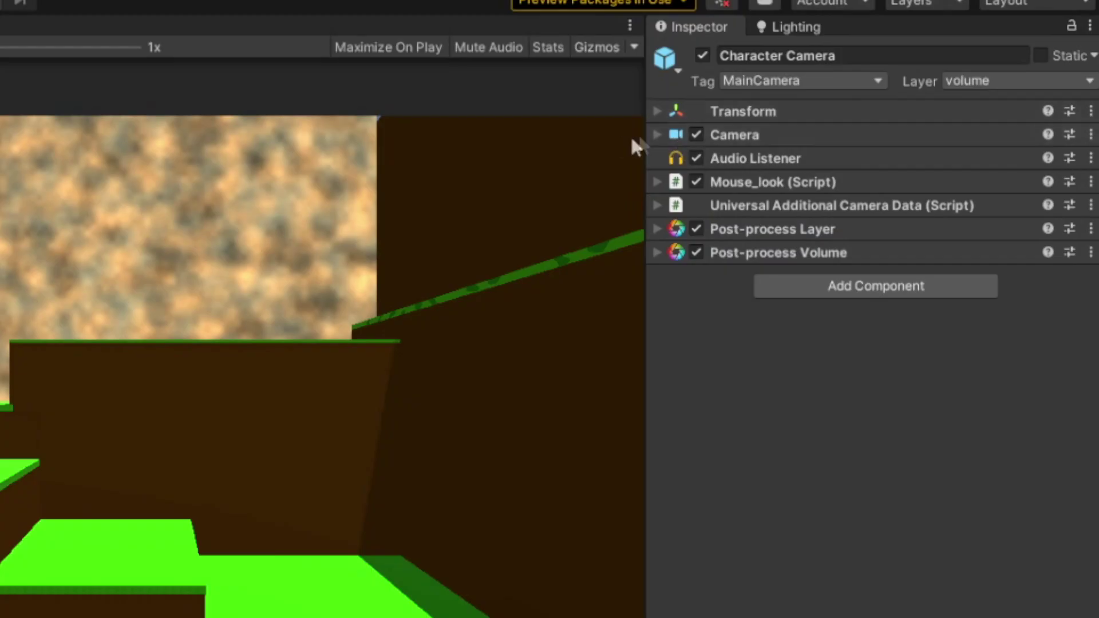
click(657, 135)
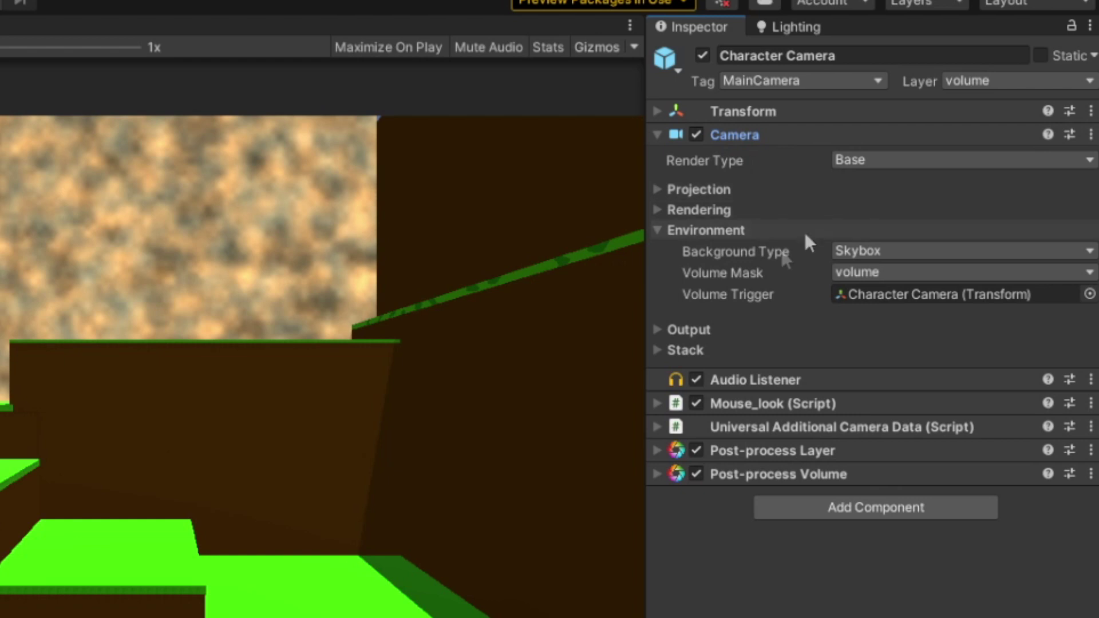
click(657, 329)
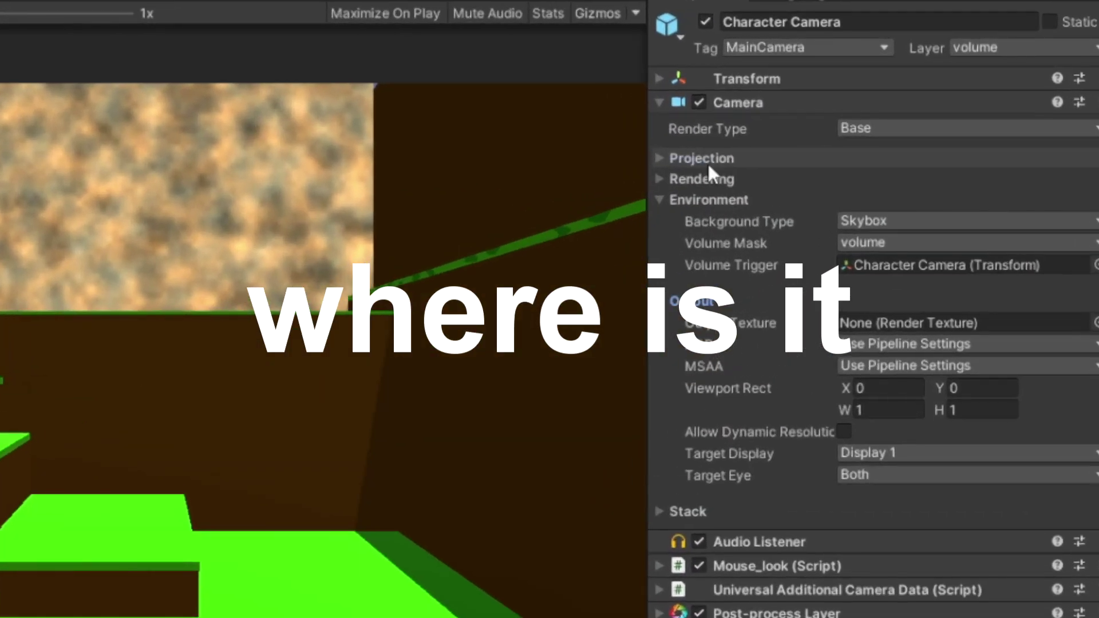
click(709, 162)
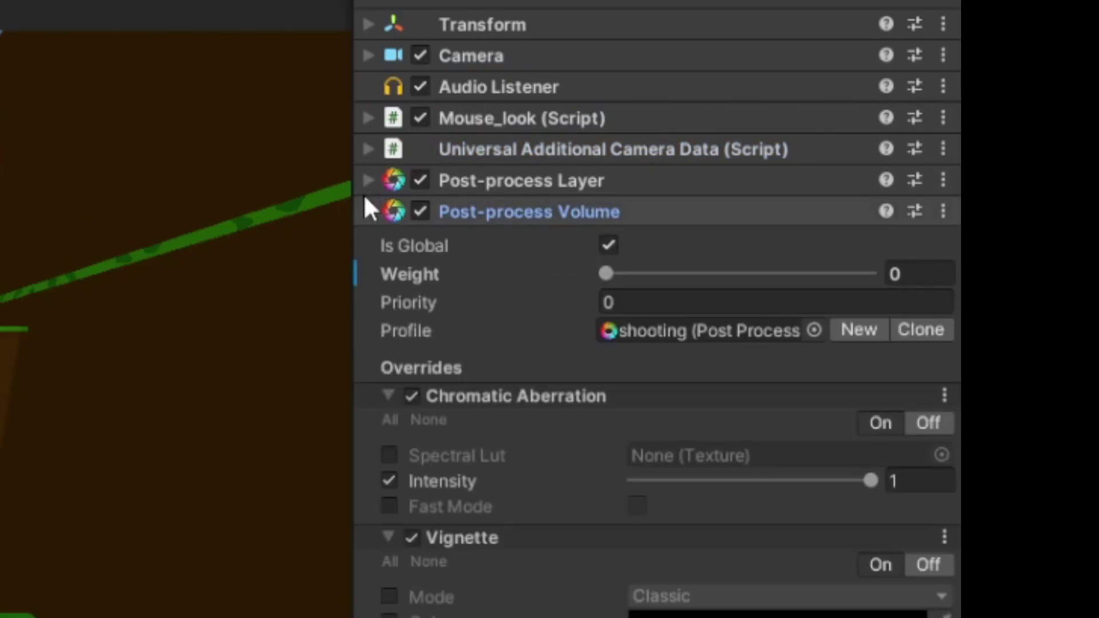
click(930, 424)
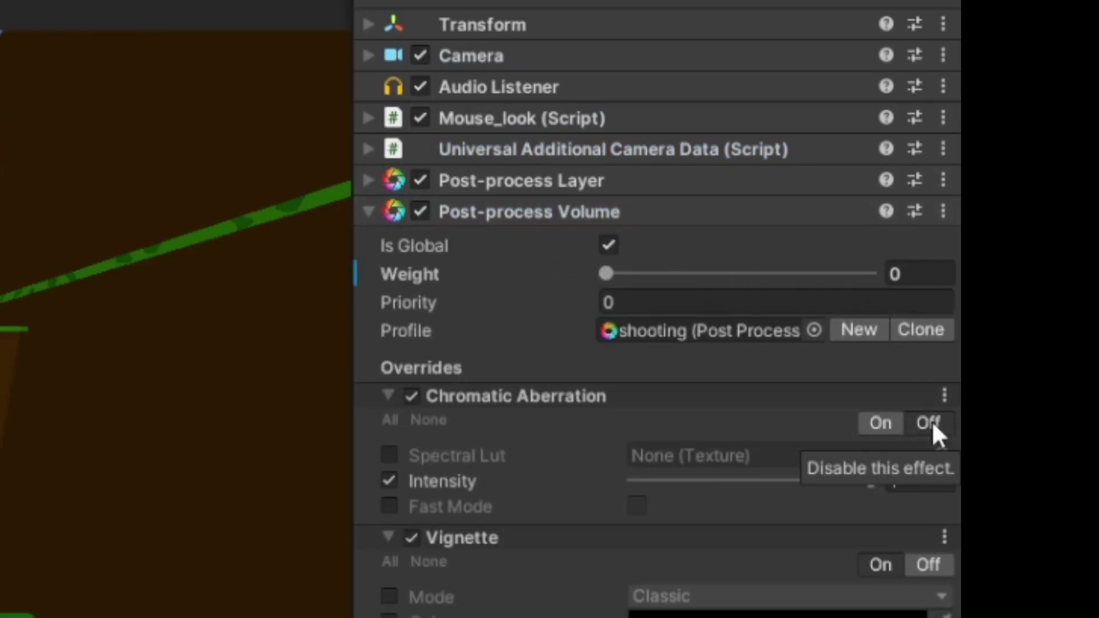
click(939, 560)
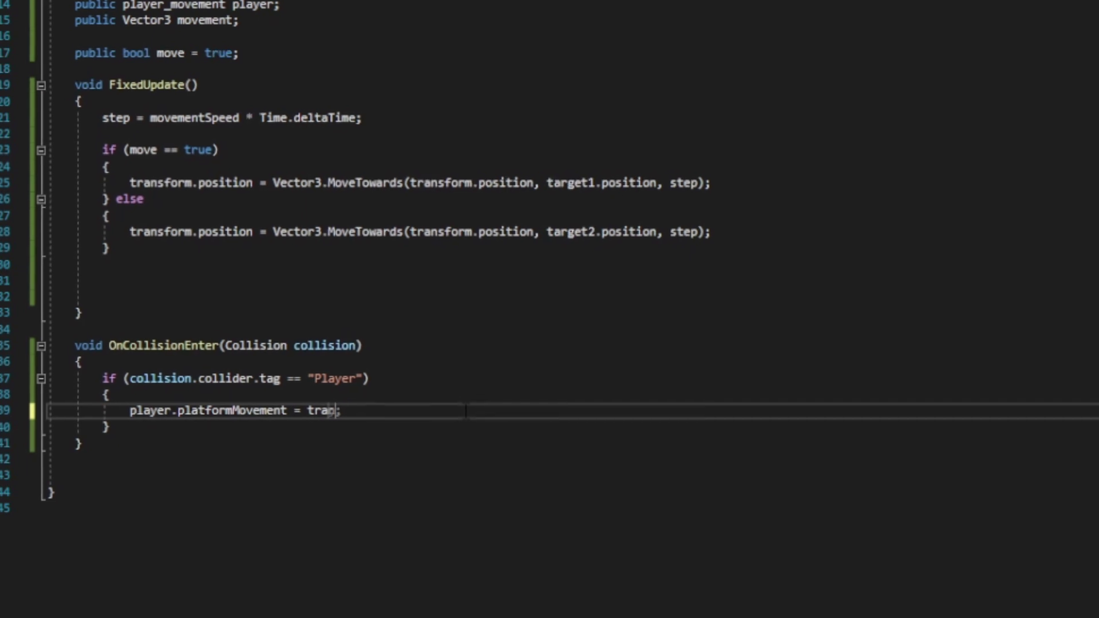
key(BackSpace)
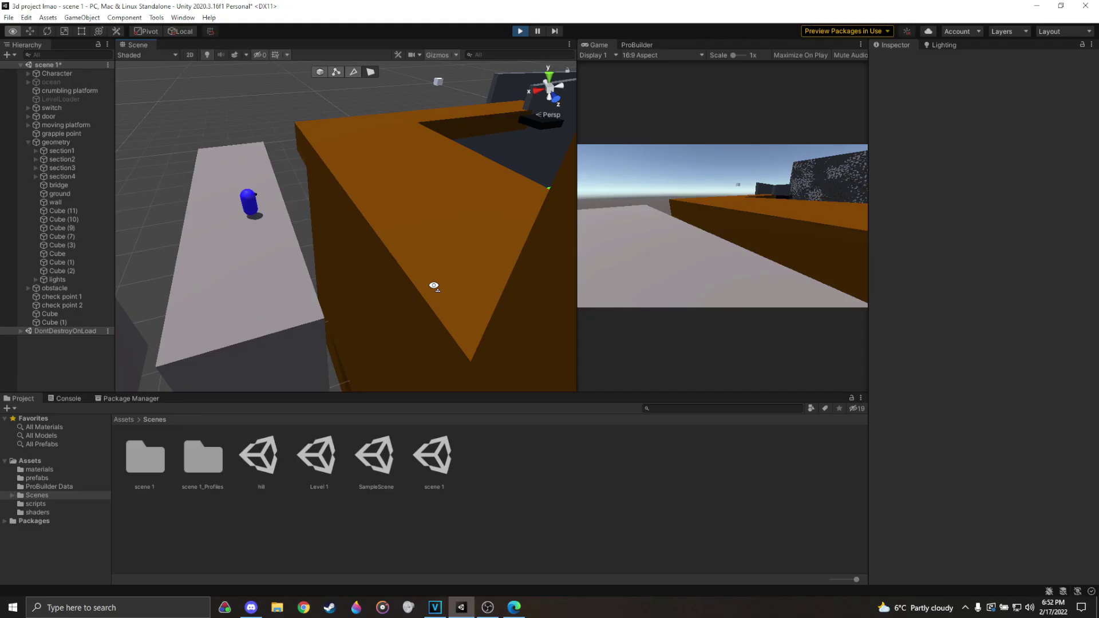
right_drag(655, 440, 339, 424)
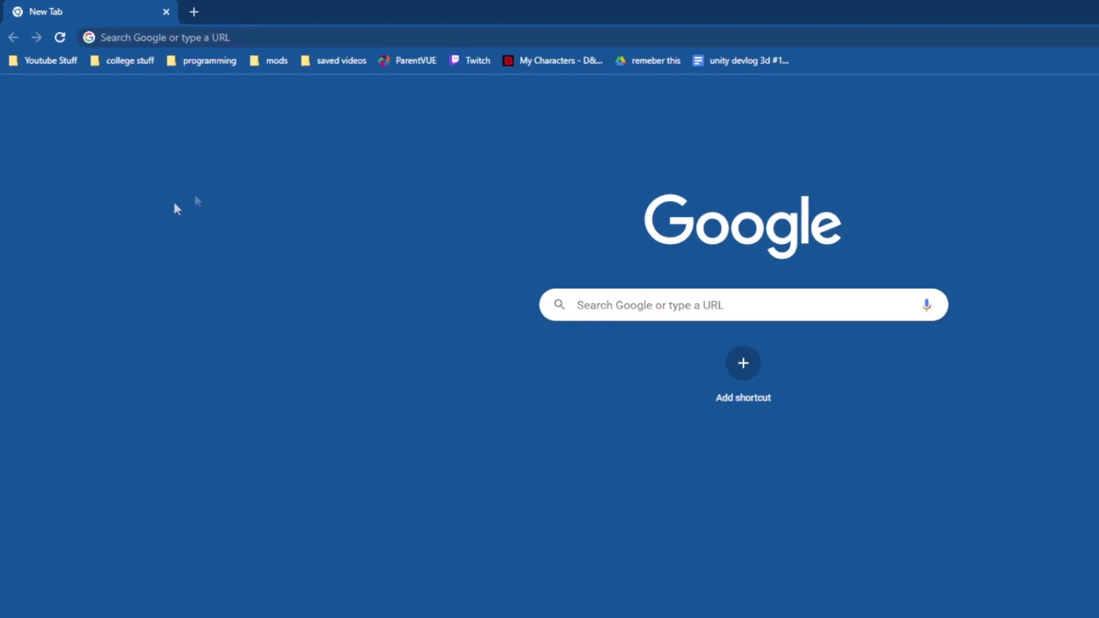
Step: Start a new-tab search by entering 'how do you wrap up a'
click(180, 37)
text(how do you w)
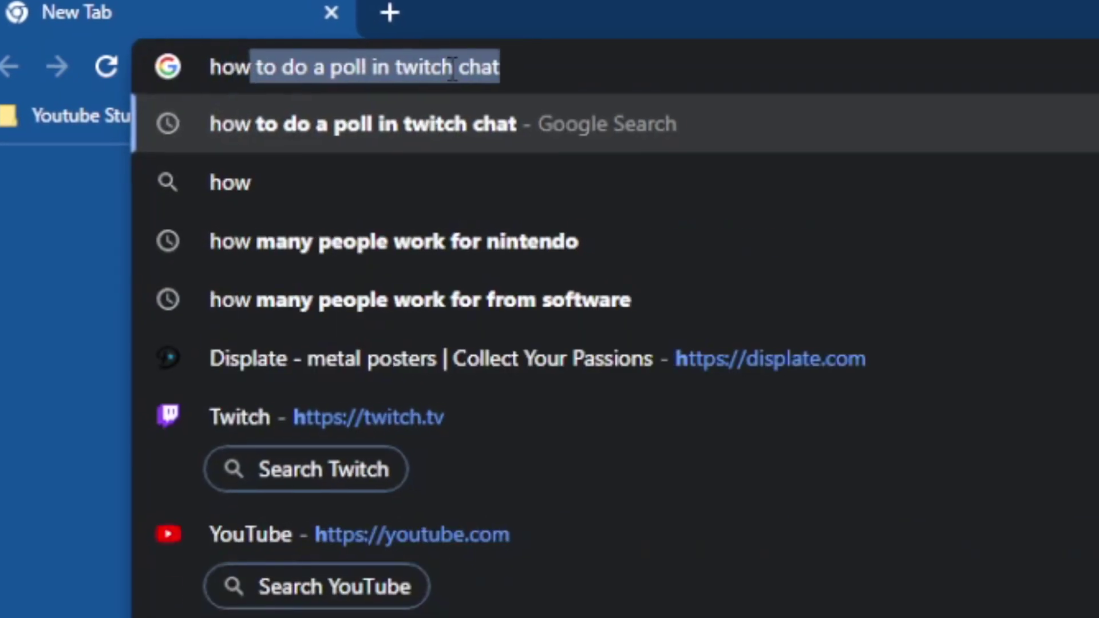
text(rap up a)
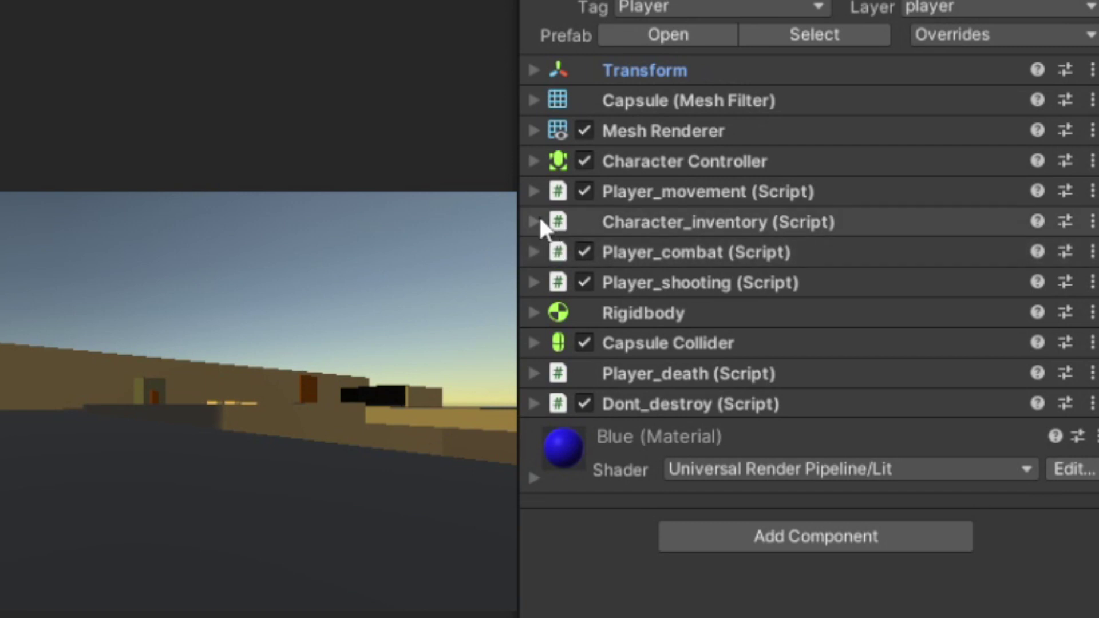
Step: Expand Character_inventory (pebble Go List, Items 0, 5, 99) and Player_combat in the Inspector
click(535, 222)
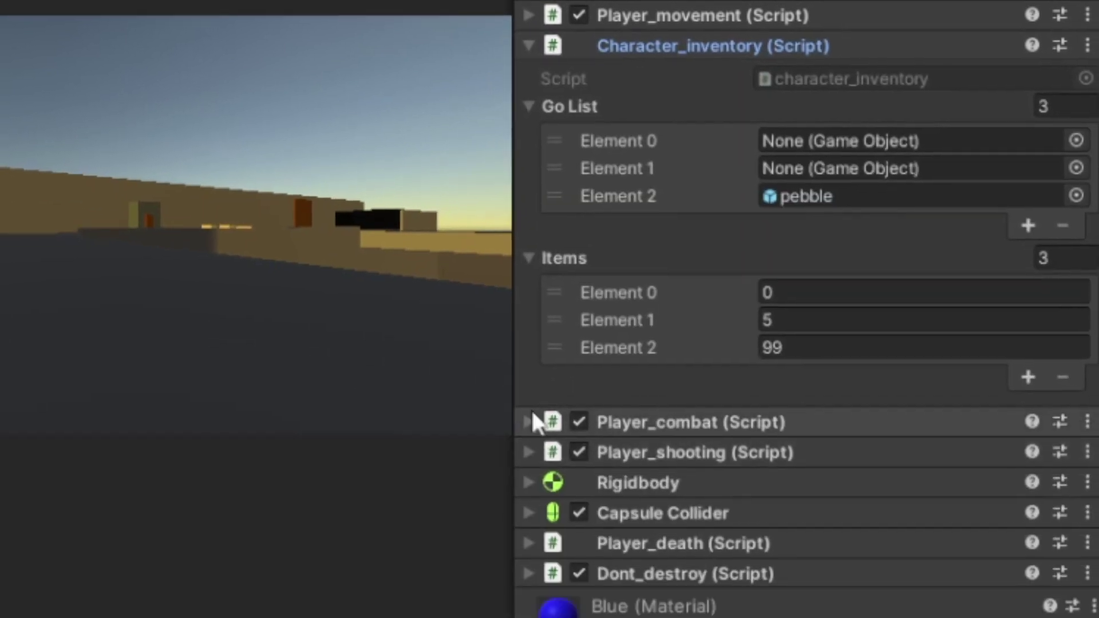
click(535, 598)
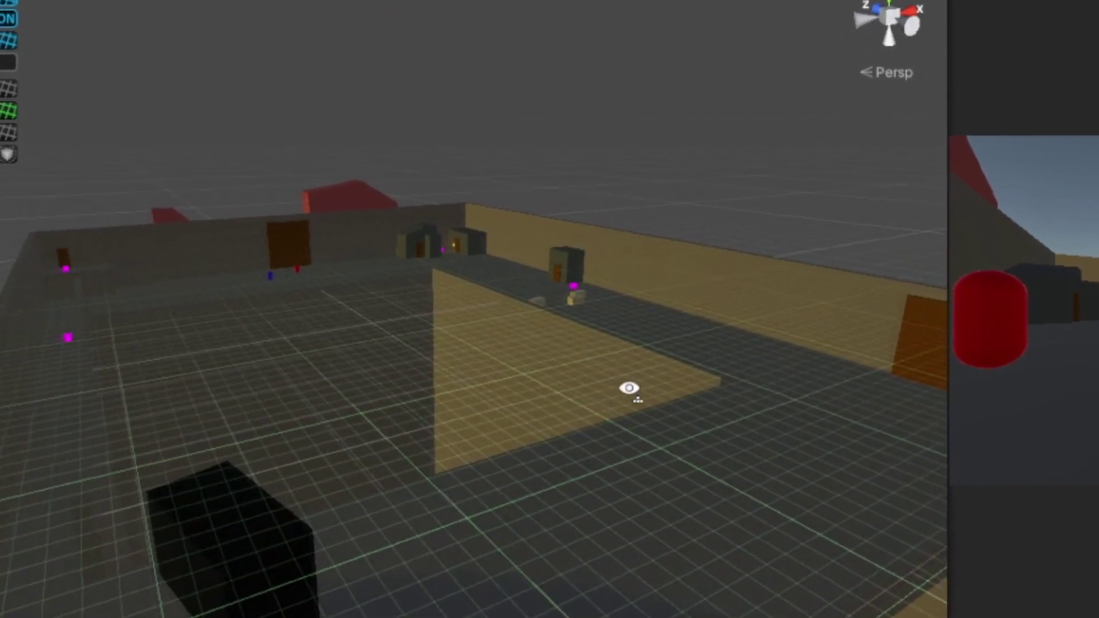
right_drag(630, 389, 773, 375)
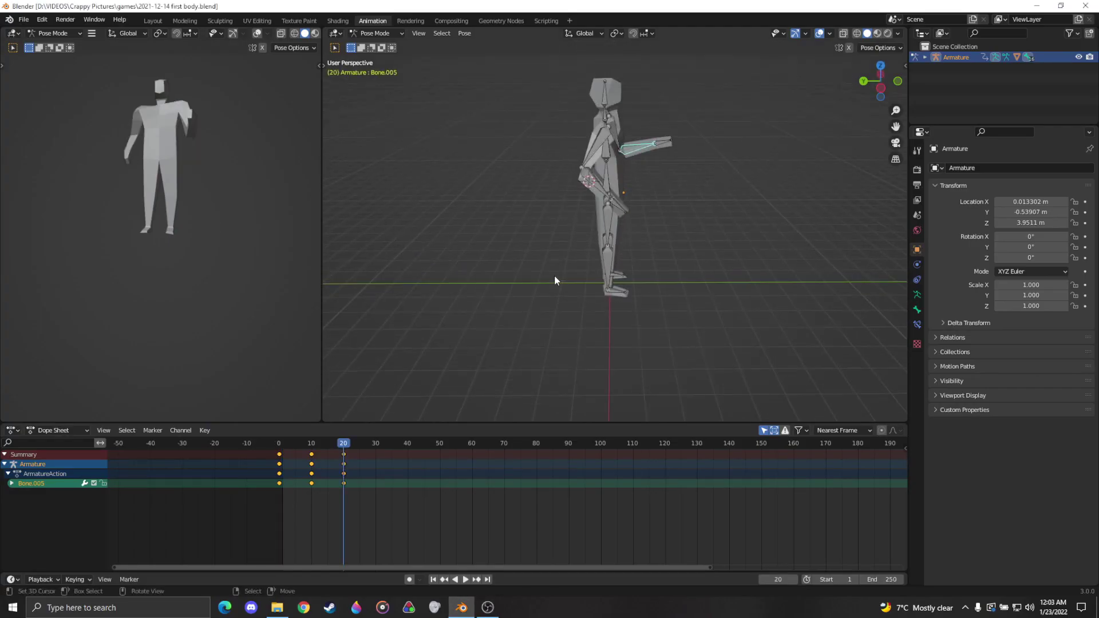
Step: At frame 10, rotate the leg bone backward, then select the foot bone
click(292, 453)
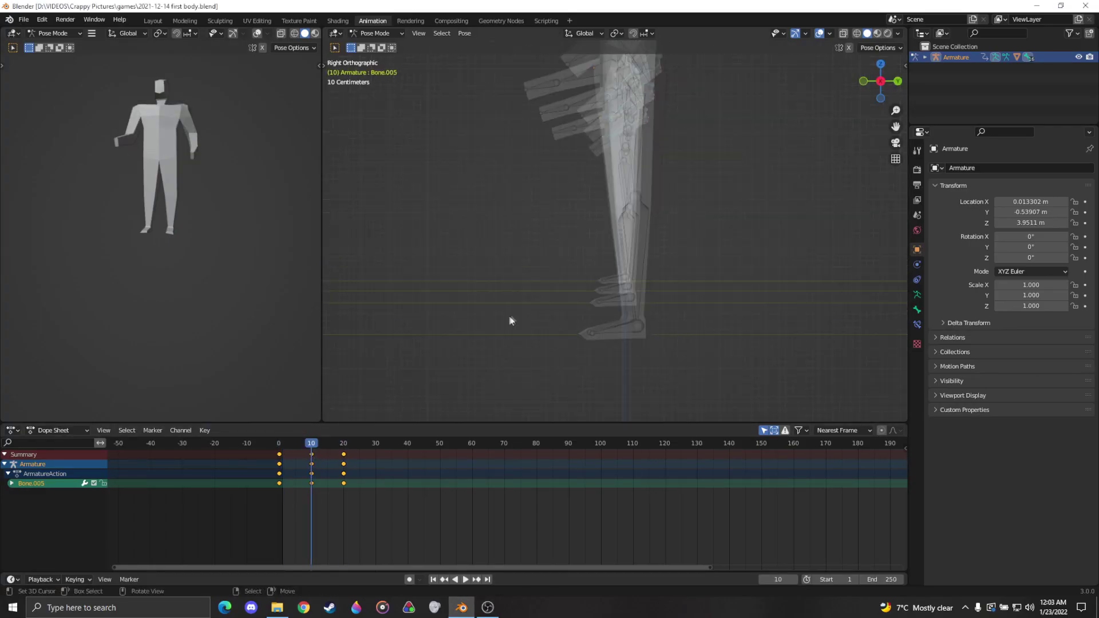
middle_drag(511, 343, 663, 247)
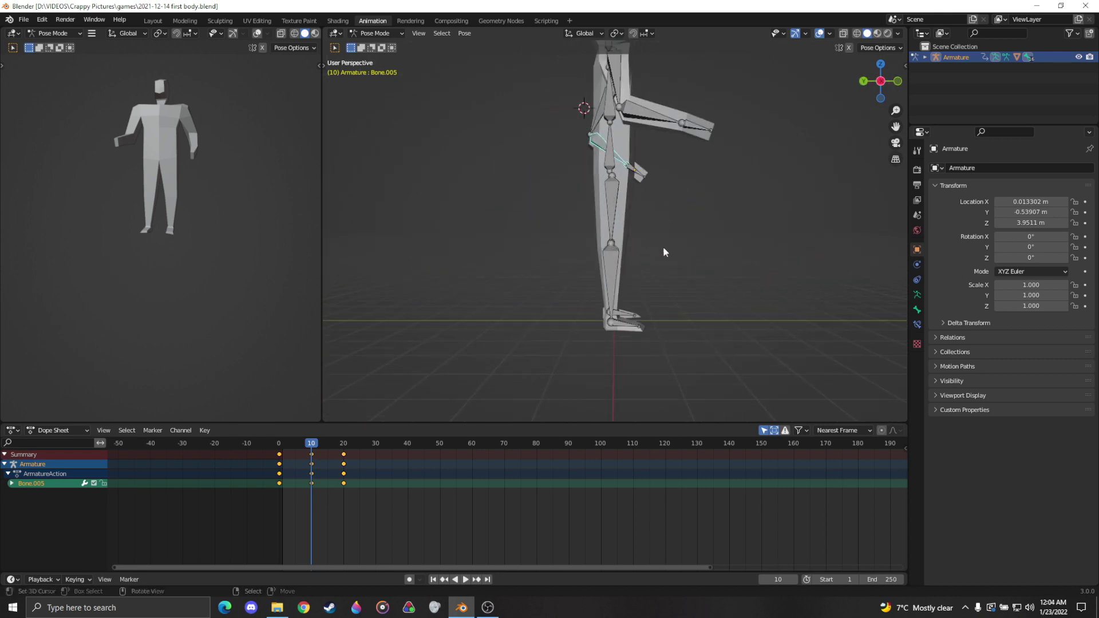
click(653, 257)
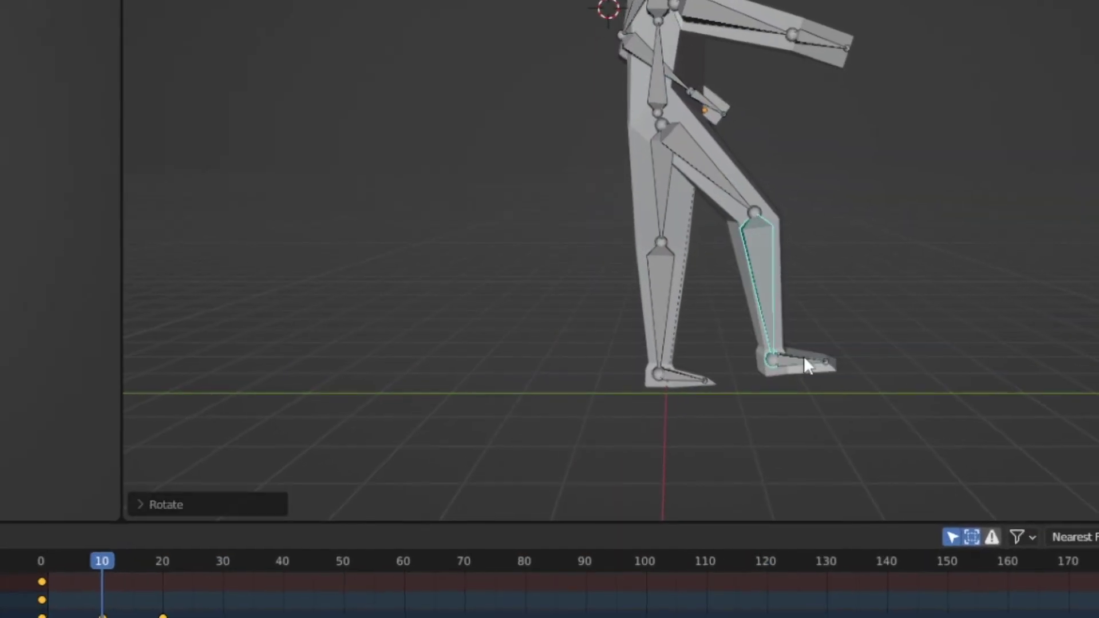
click(682, 337)
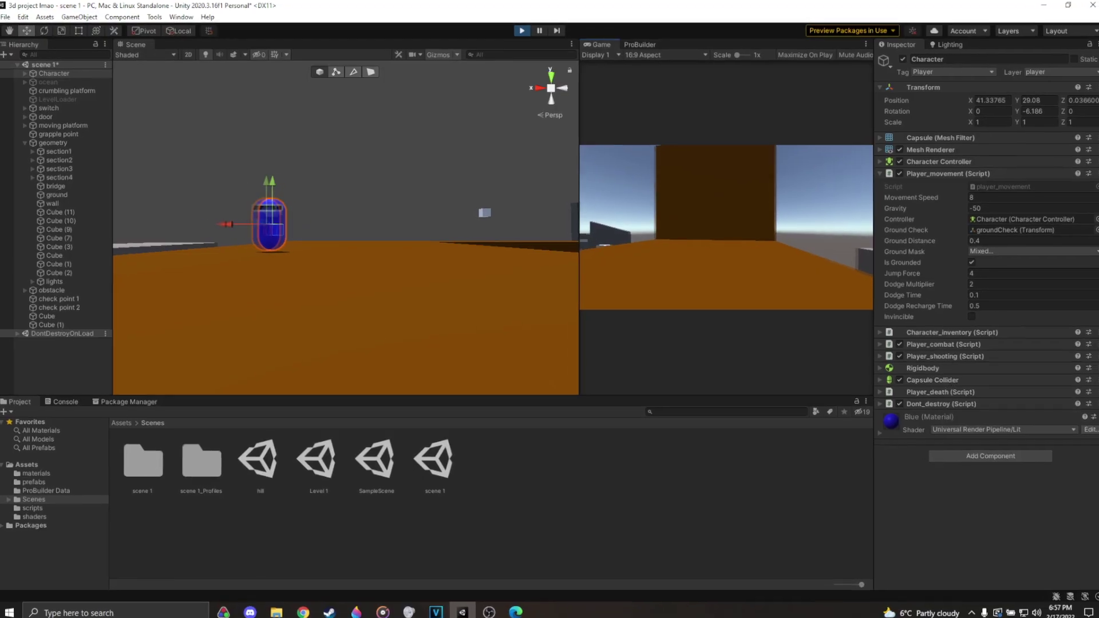
Step: Run the capsule with A and D, jump twice with Space, then stop and restart the game
key(a)
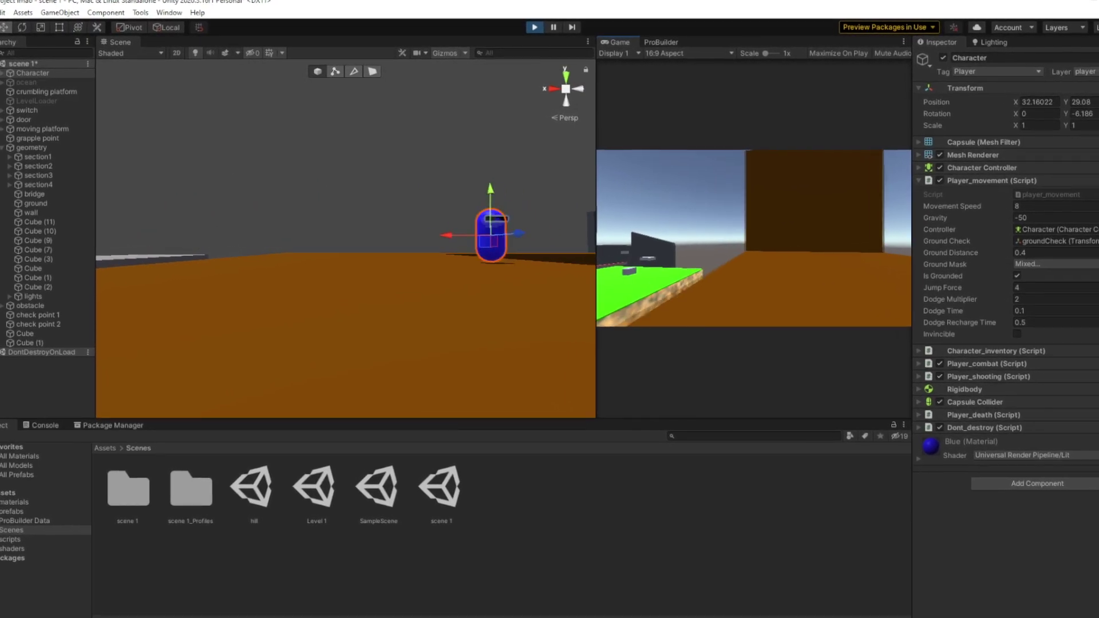
key(d)
key(space)
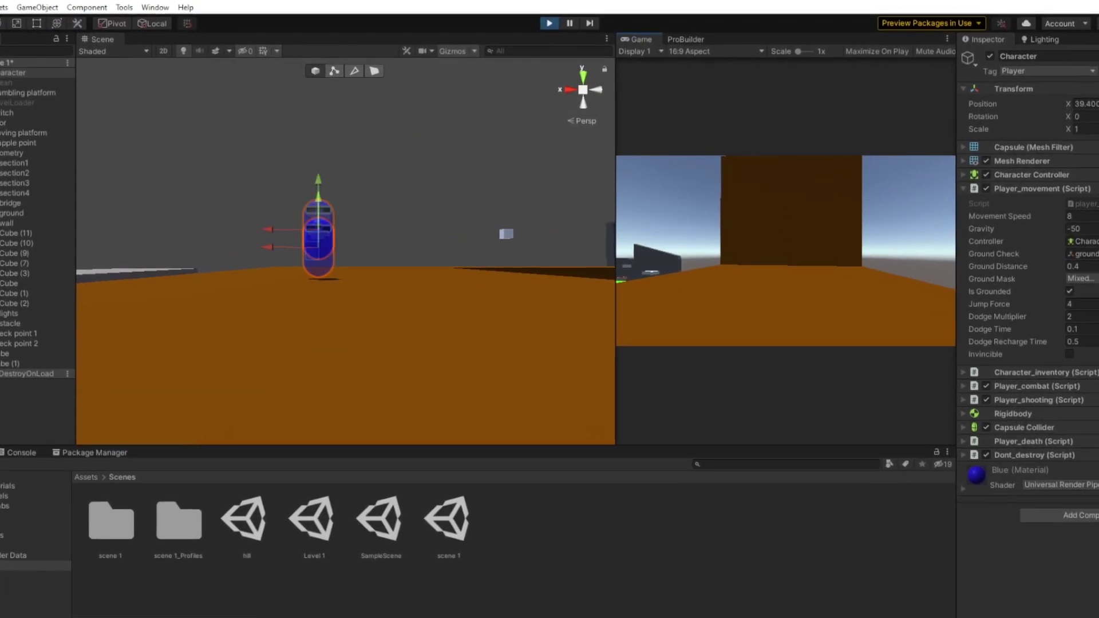
key(space)
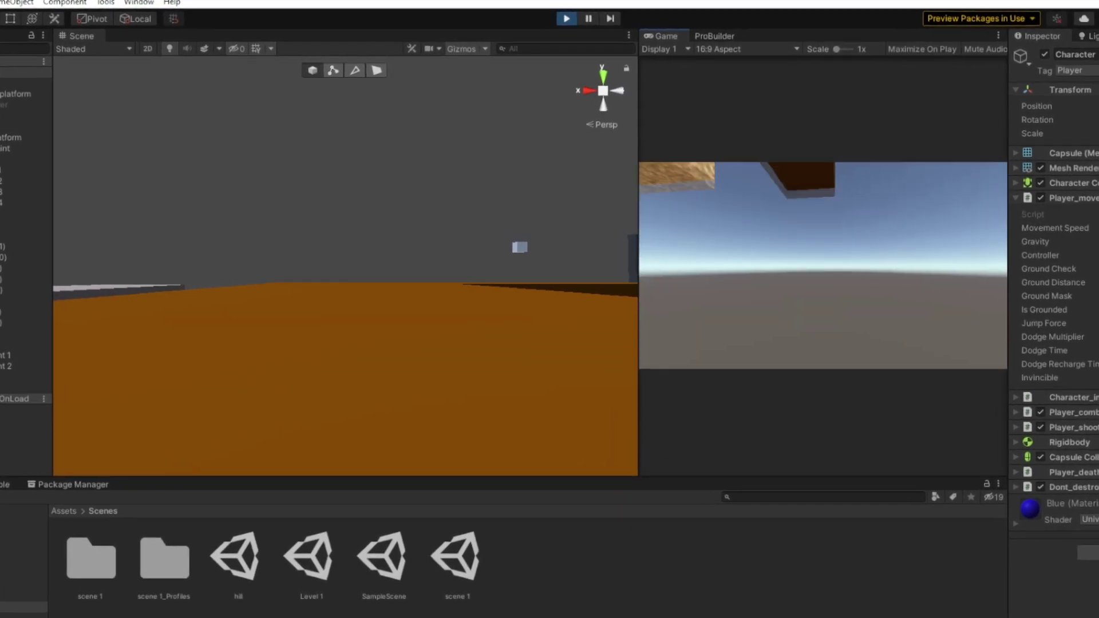
click(567, 18)
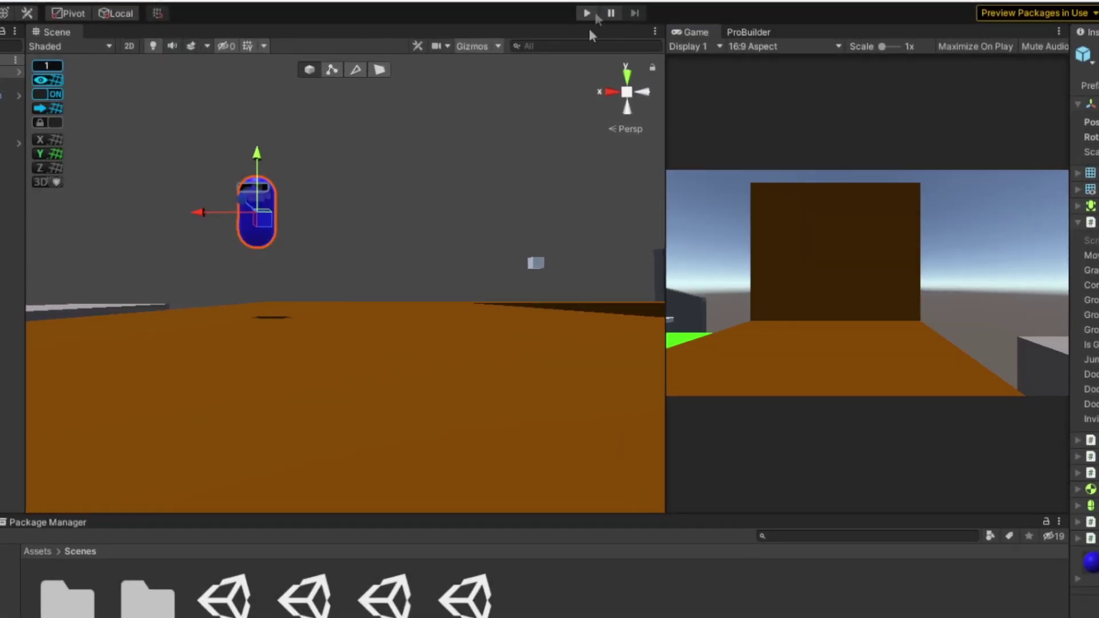
click(587, 12)
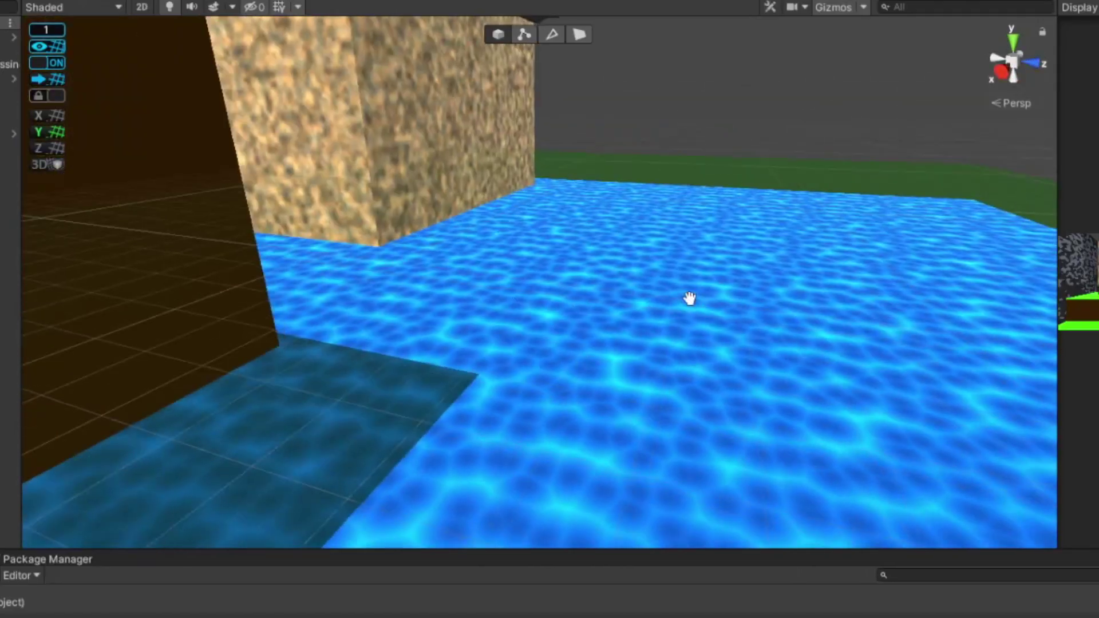
alt+drag(690, 297, 626, 374)
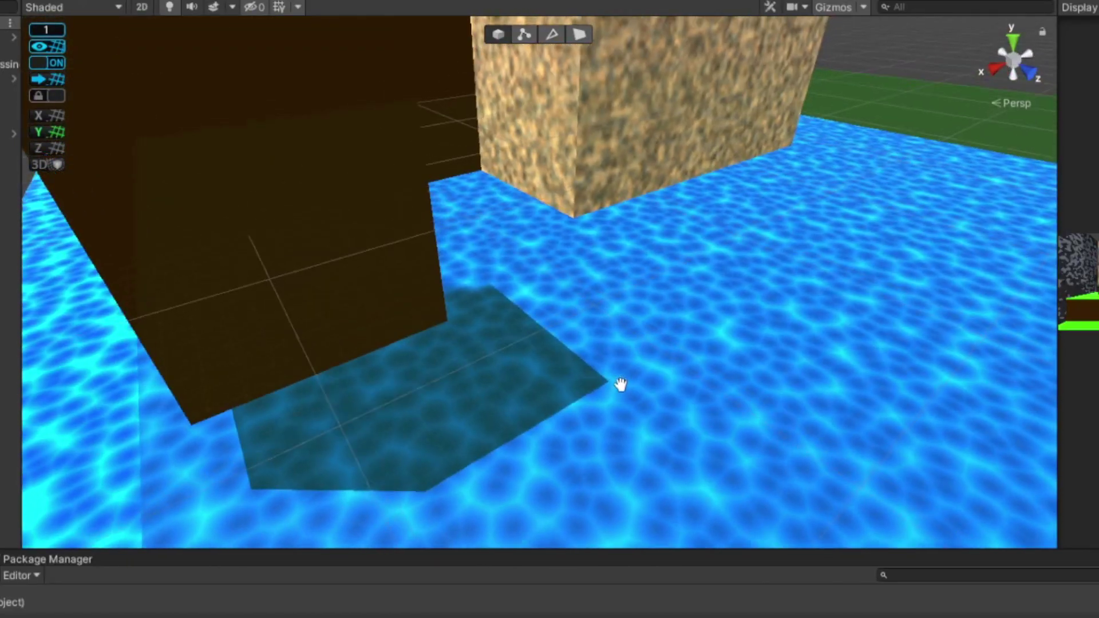
middle_drag(621, 385, 301, 319)
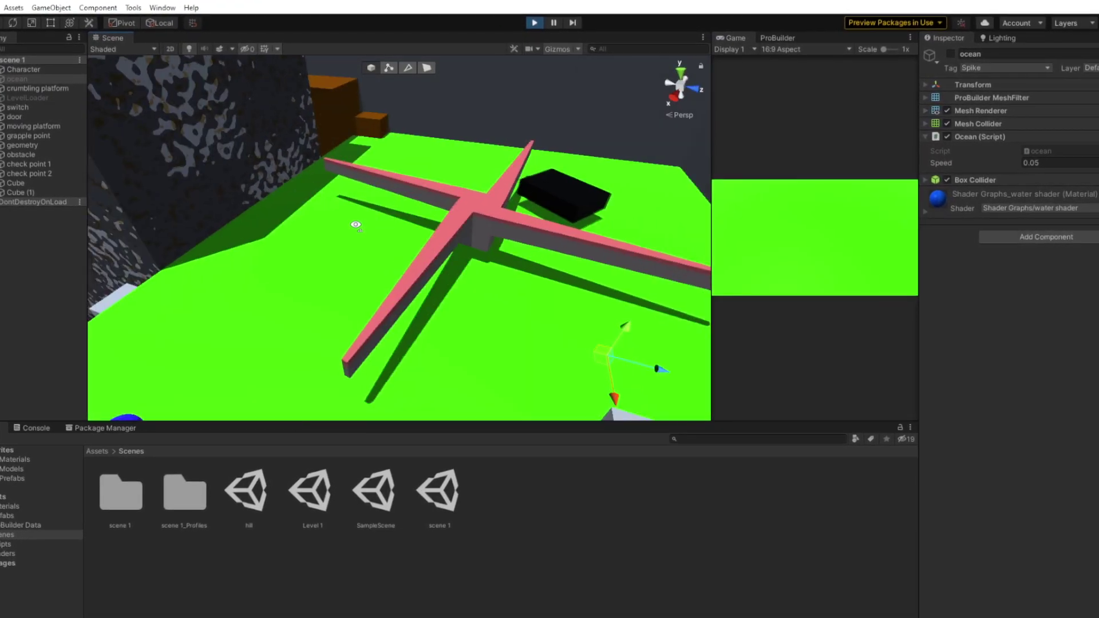
middle_drag(399, 238, 364, 235)
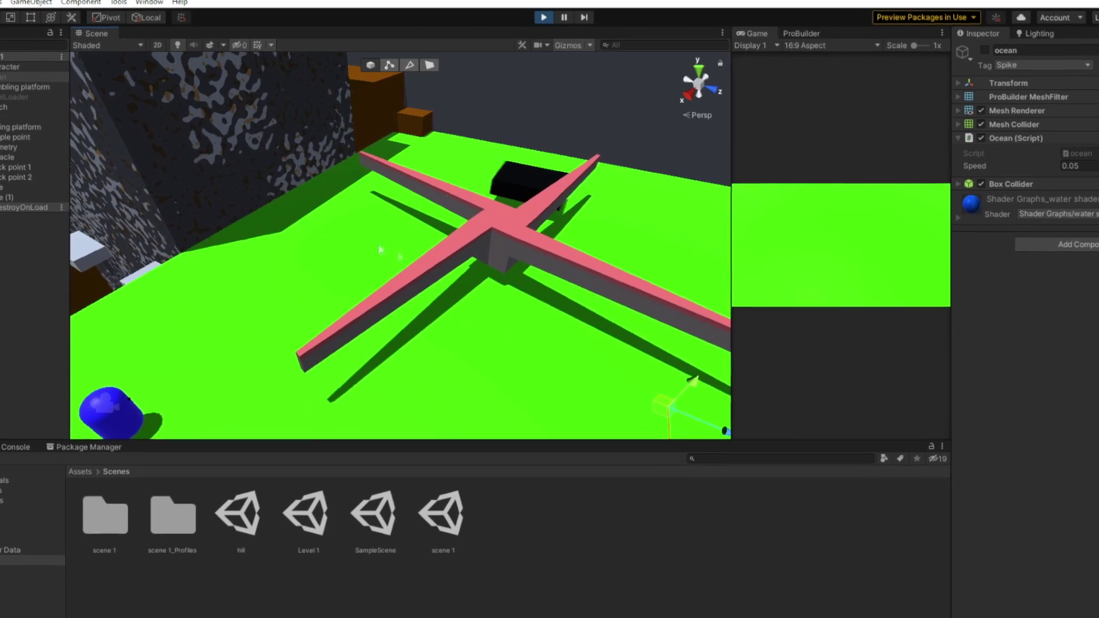
right_drag(380, 250, 558, 96)
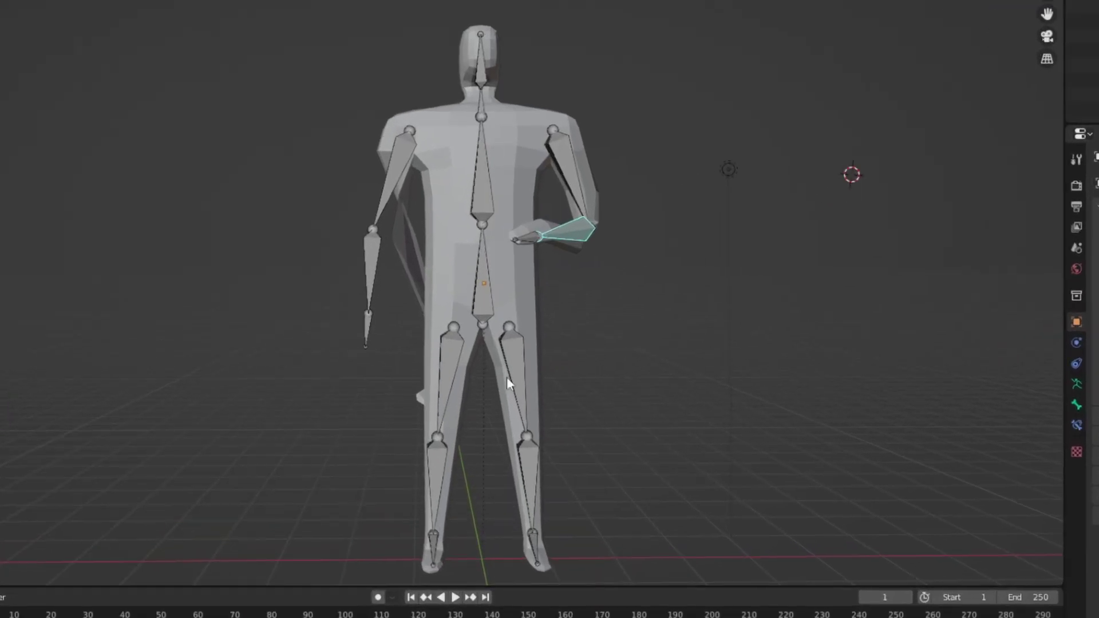
Step: Select the right thigh bone and rotate it outward with R
click(508, 383)
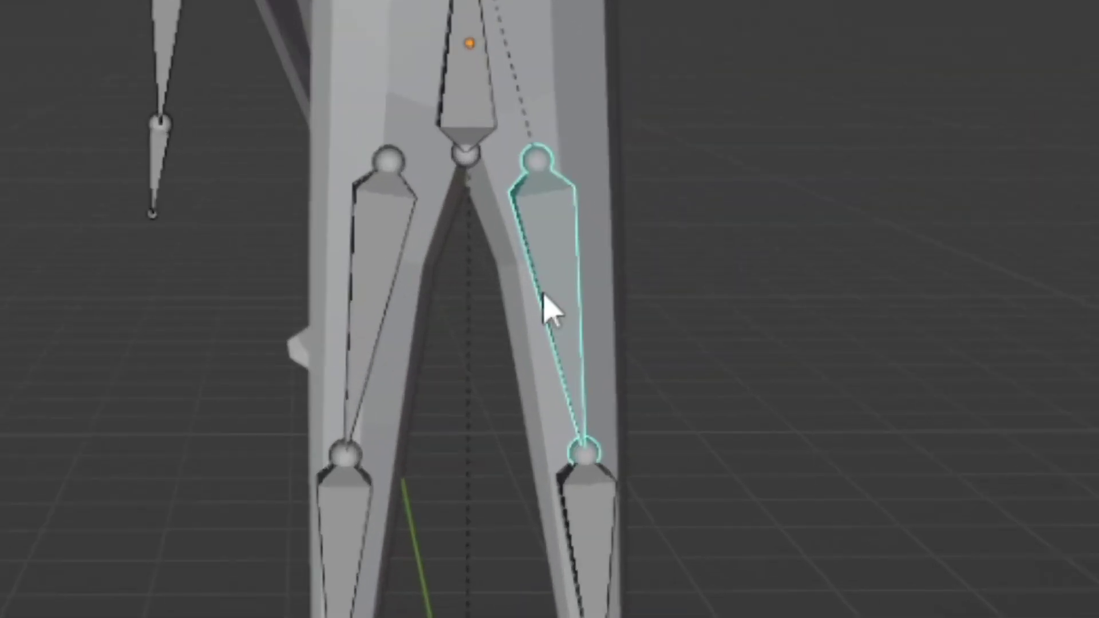
key(r)
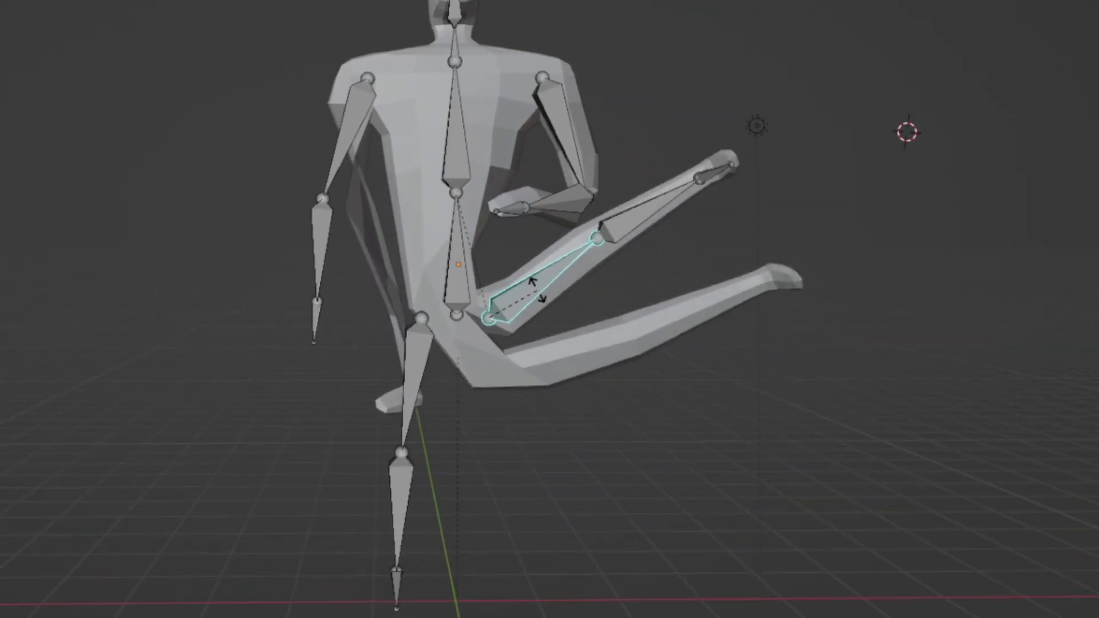